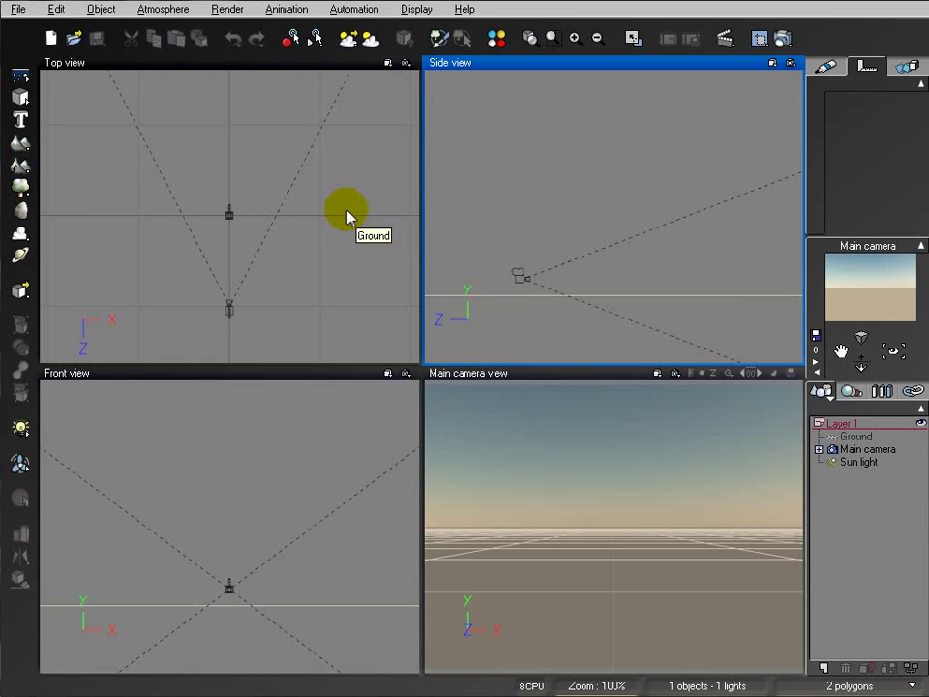
# Step: Add a procedural terrain and scale it up massively from its corner in the top view
pyautogui.click(21, 166)
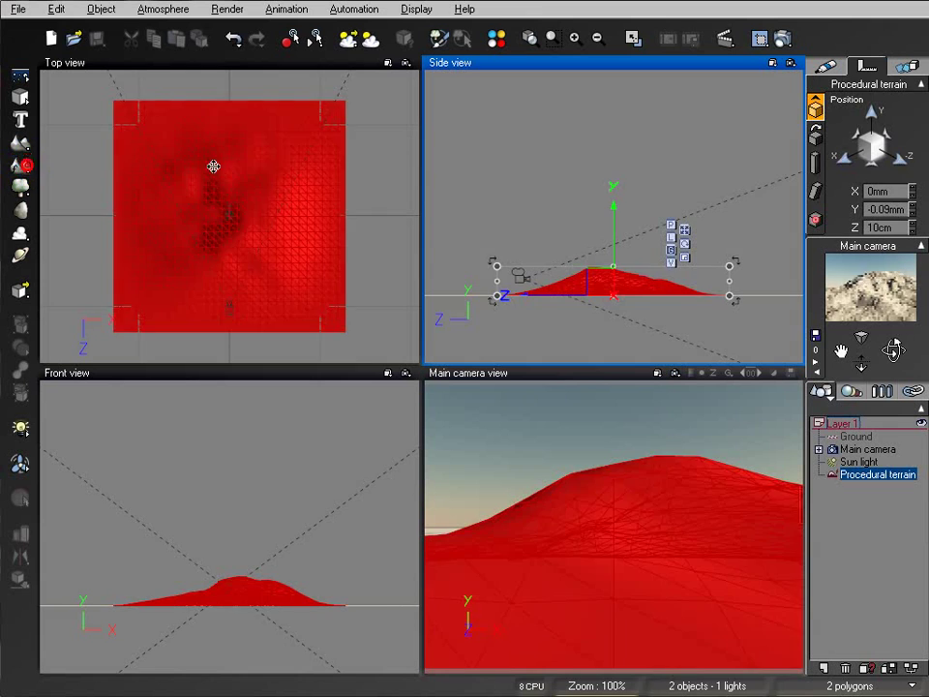
pyautogui.click(265, 186)
pyautogui.moveTo(266, 180); pyautogui.dragTo(267, 197, button='right')
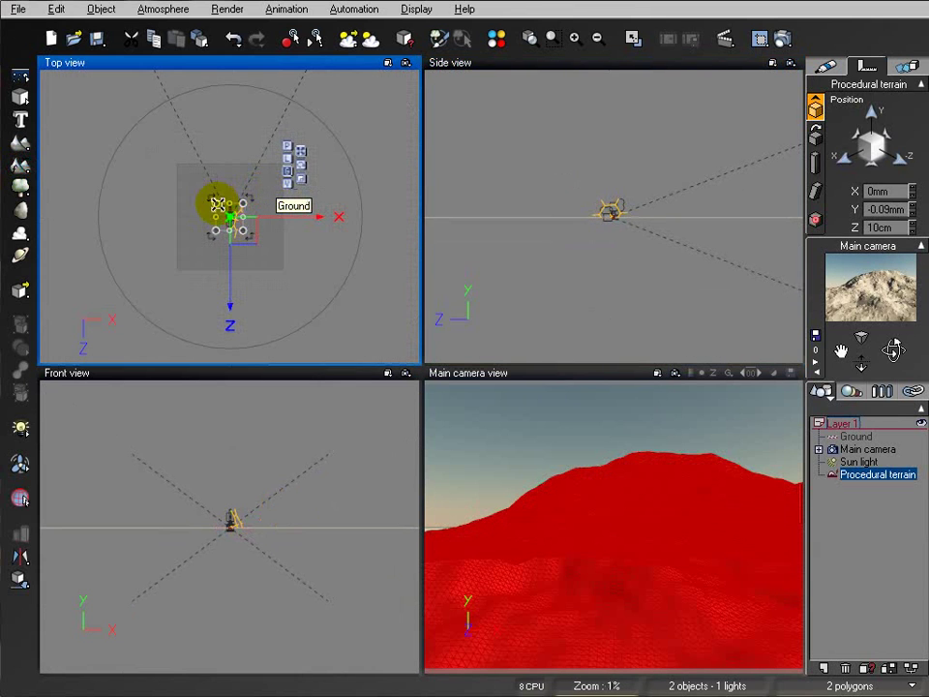
pyautogui.moveTo(222, 201); pyautogui.dragTo(117, 104)
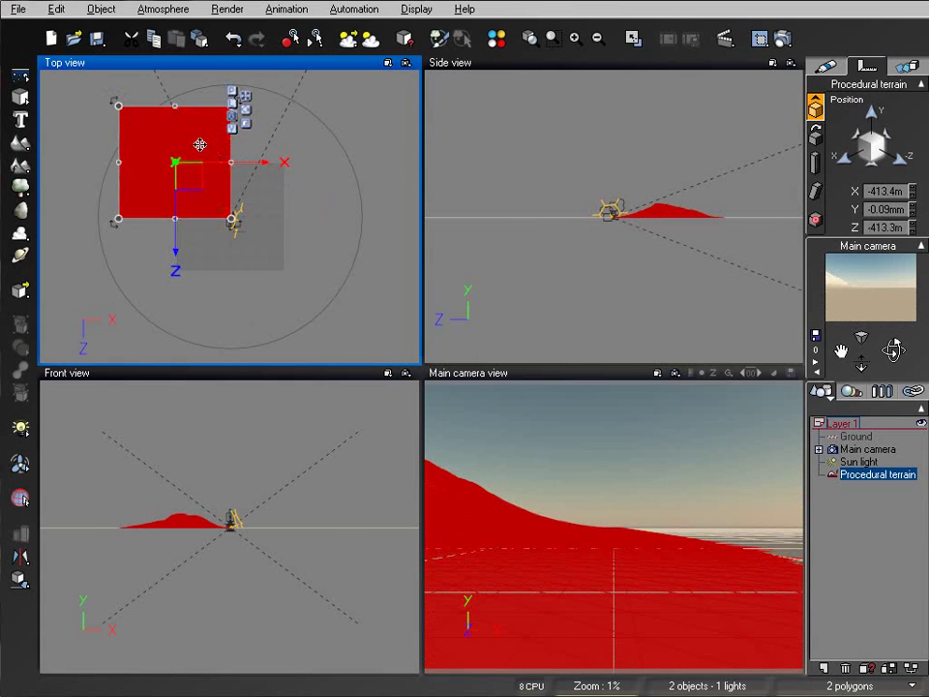
# Step: Place the terrain in front of the camera at about X 2.72 m, Z -621.8 m, stretching it wider and deeper
pyautogui.moveTo(193, 177); pyautogui.dragTo(311, 151)
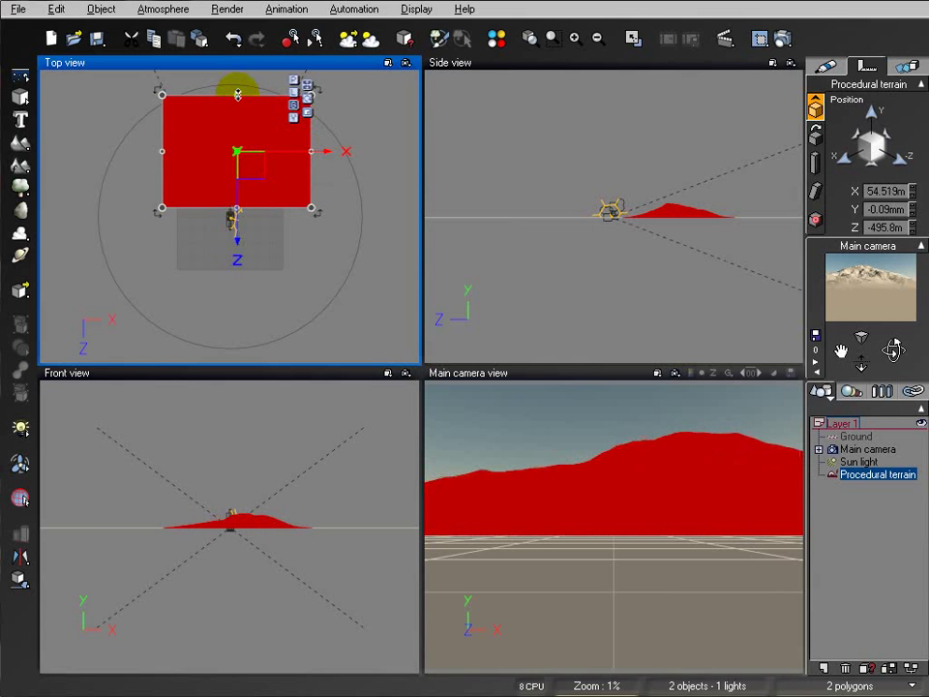
pyautogui.moveTo(234, 98); pyautogui.dragTo(234, 58)
pyautogui.moveTo(152, 130); pyautogui.dragTo(155, 132)
pyautogui.moveTo(337, 241); pyautogui.dragTo(337, 298, button='right')
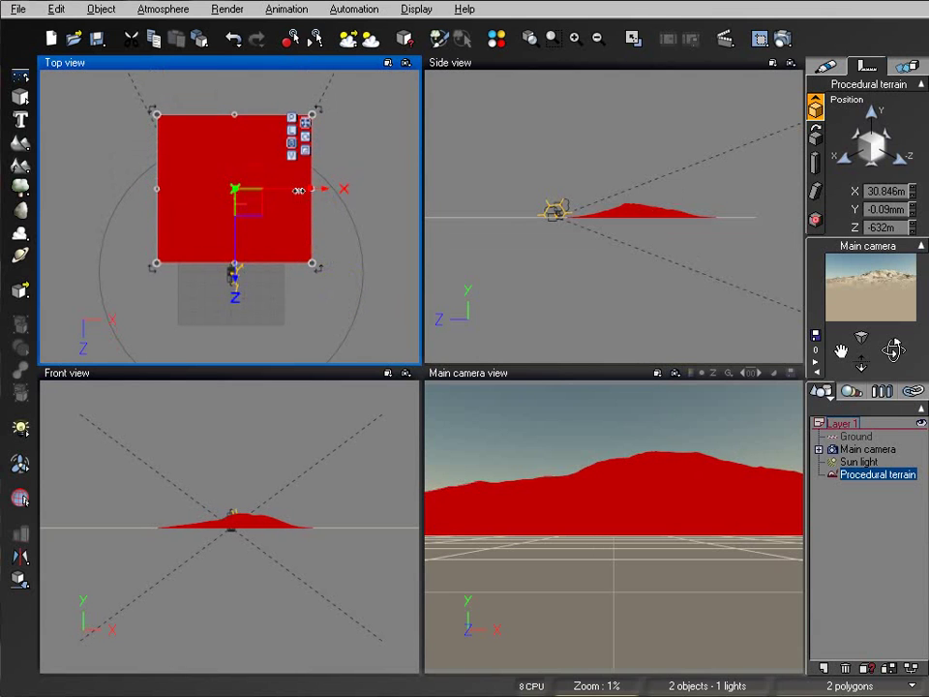
pyautogui.moveTo(311, 193); pyautogui.dragTo(305, 191)
pyautogui.moveTo(232, 114); pyautogui.dragTo(233, 118)
# Step: Open the procedural terrain for editing and turn off Zero edges
pyautogui.rightClick(219, 161)
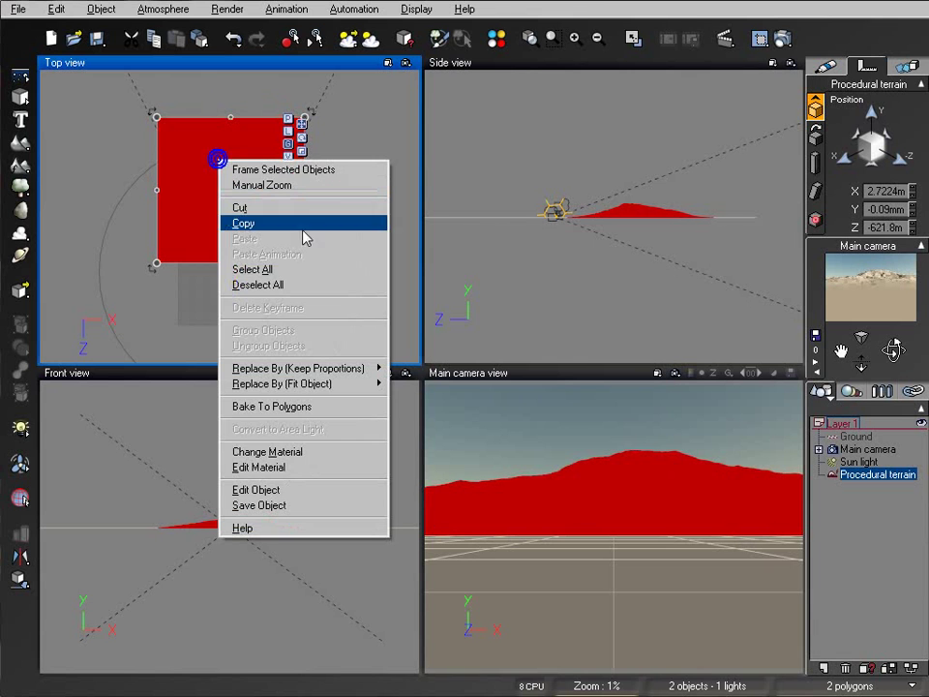
pyautogui.click(315, 490)
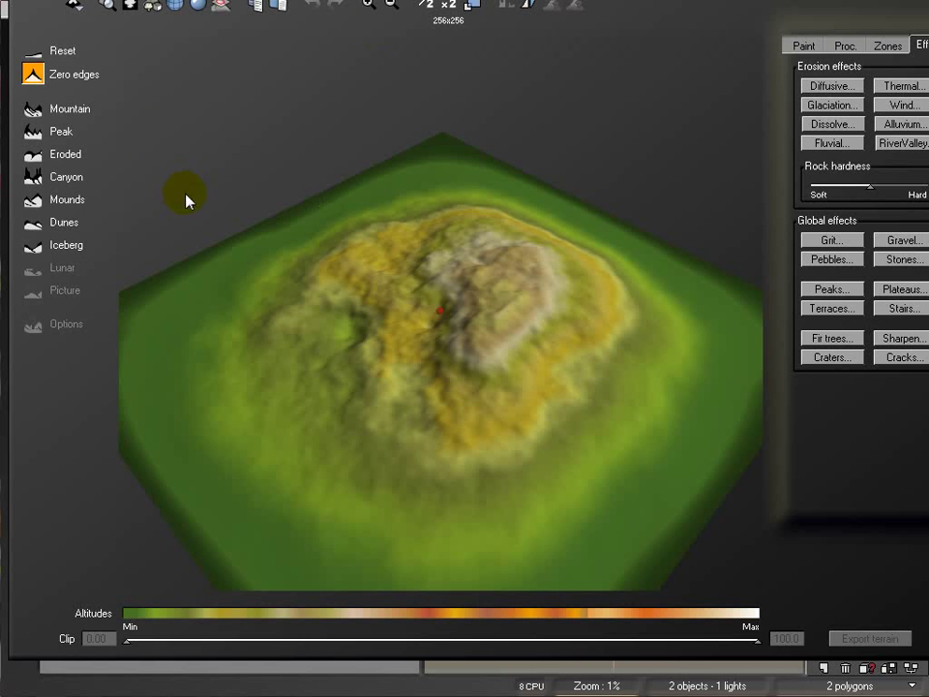
pyautogui.click(36, 77)
pyautogui.moveTo(507, 307); pyautogui.dragTo(387, 370, button='right')
pyautogui.moveTo(478, 418); pyautogui.dragTo(608, 305, button='right')
# Step: Open the terrain's altitude production function for editing and reposition the function window
pyautogui.click(854, 50)
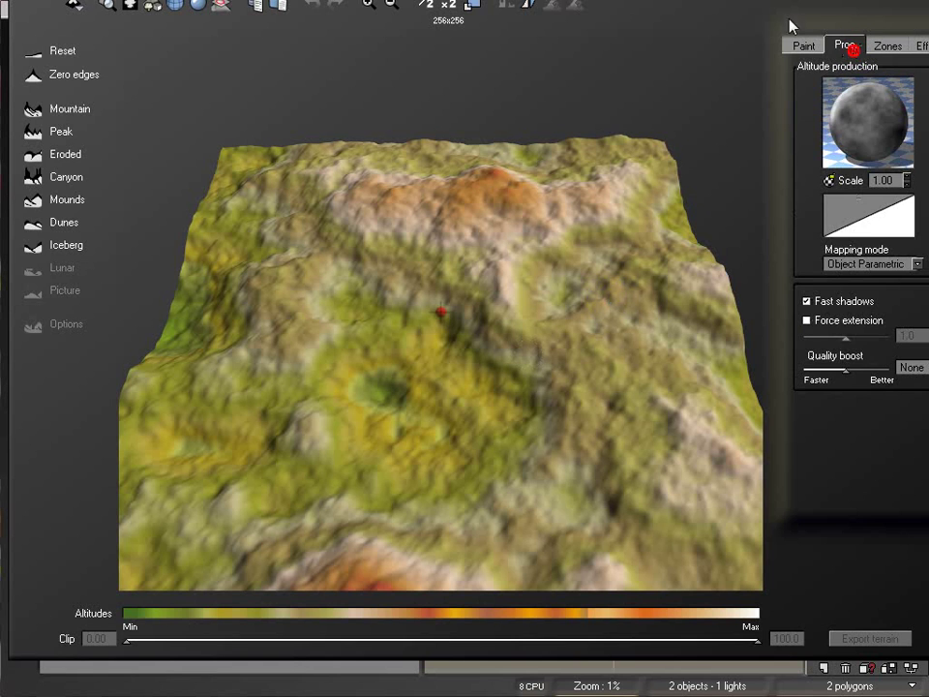
pyautogui.rightClick(867, 109)
pyautogui.click(905, 115)
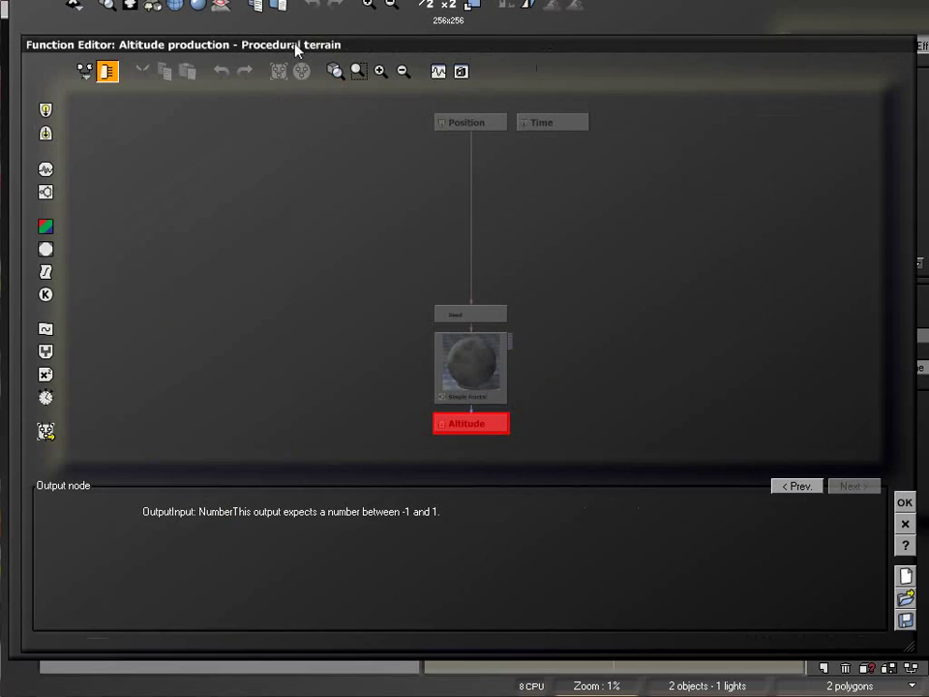
pyautogui.moveTo(292, 40); pyautogui.dragTo(285, 9)
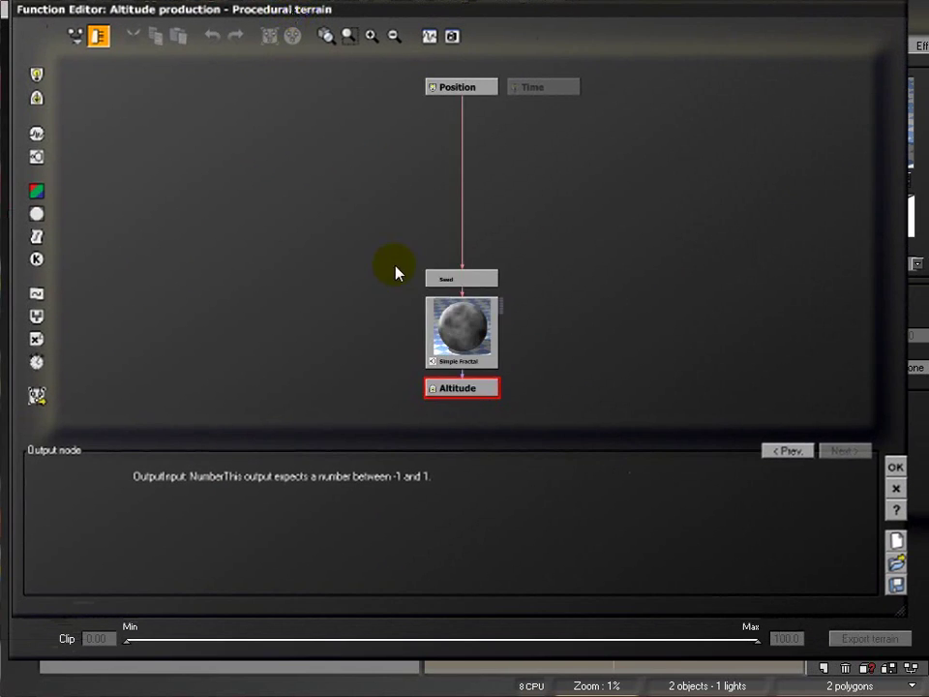
# Step: Move the Simple Fractal node higher above the Altitude output and change its type to Terrain Fractal
pyautogui.moveTo(473, 332); pyautogui.dragTo(475, 223)
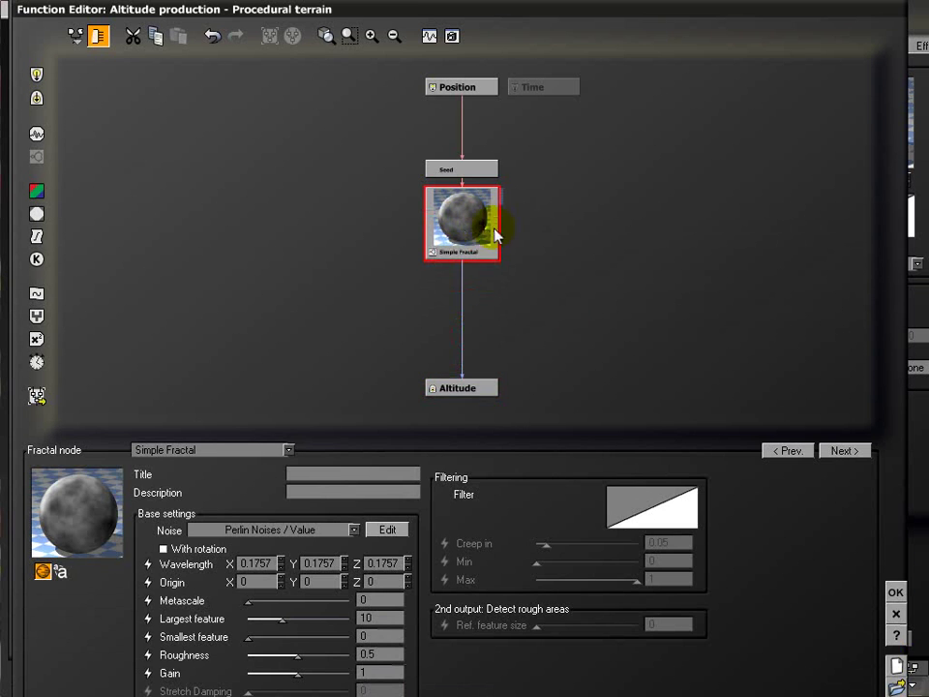
pyautogui.moveTo(405, 6); pyautogui.dragTo(406, 0)
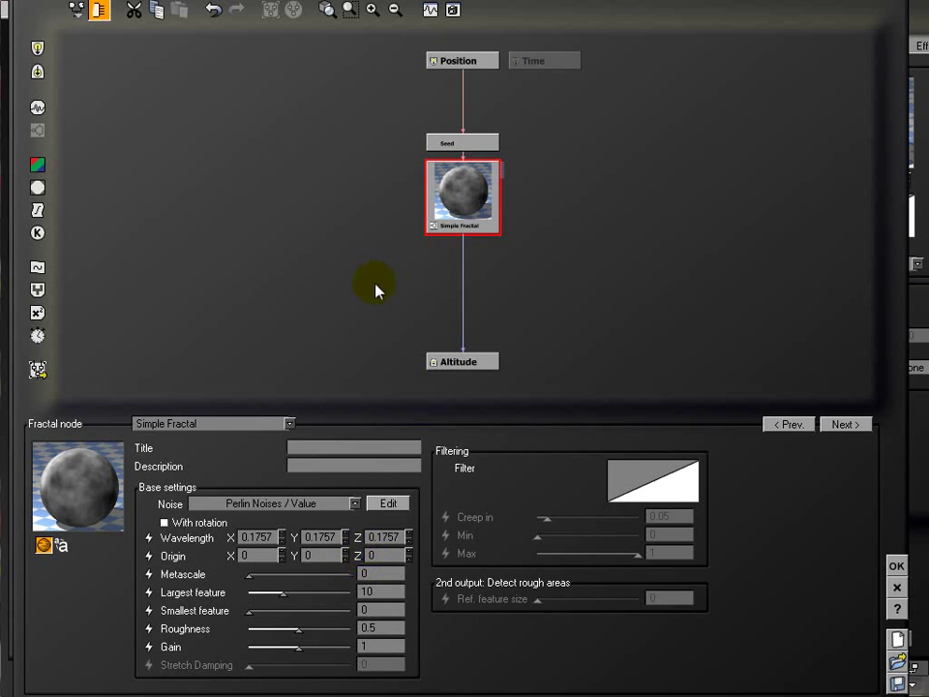
pyautogui.click(247, 426)
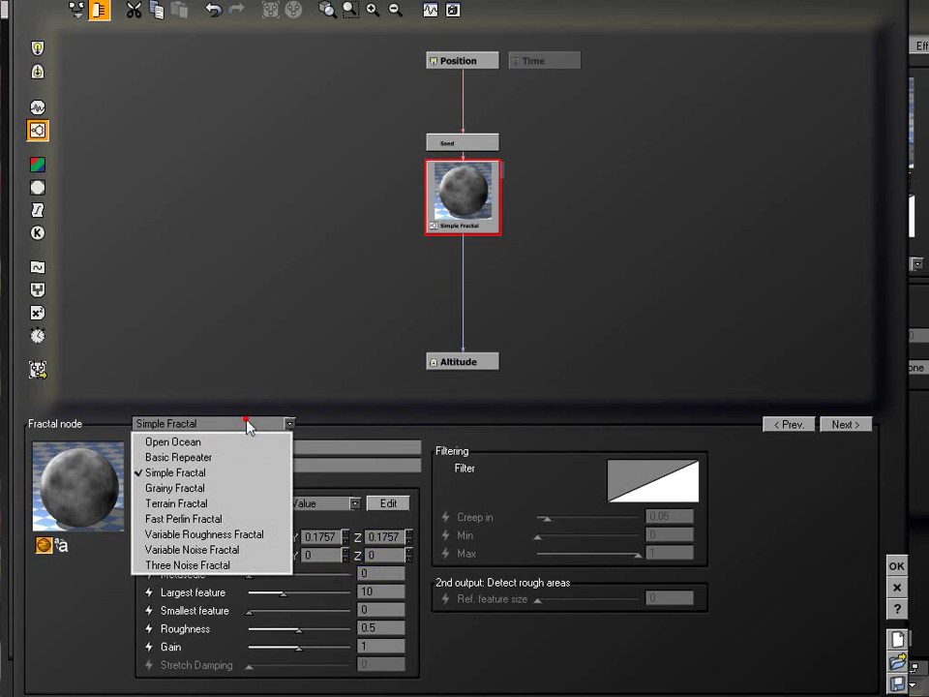
pyautogui.click(201, 501)
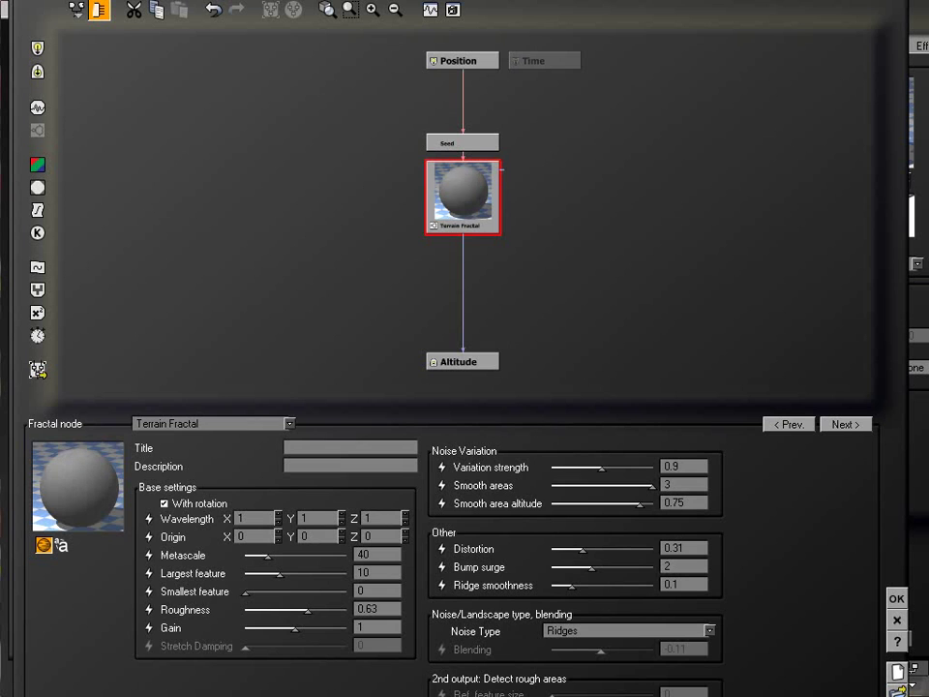
pyautogui.click(466, 206)
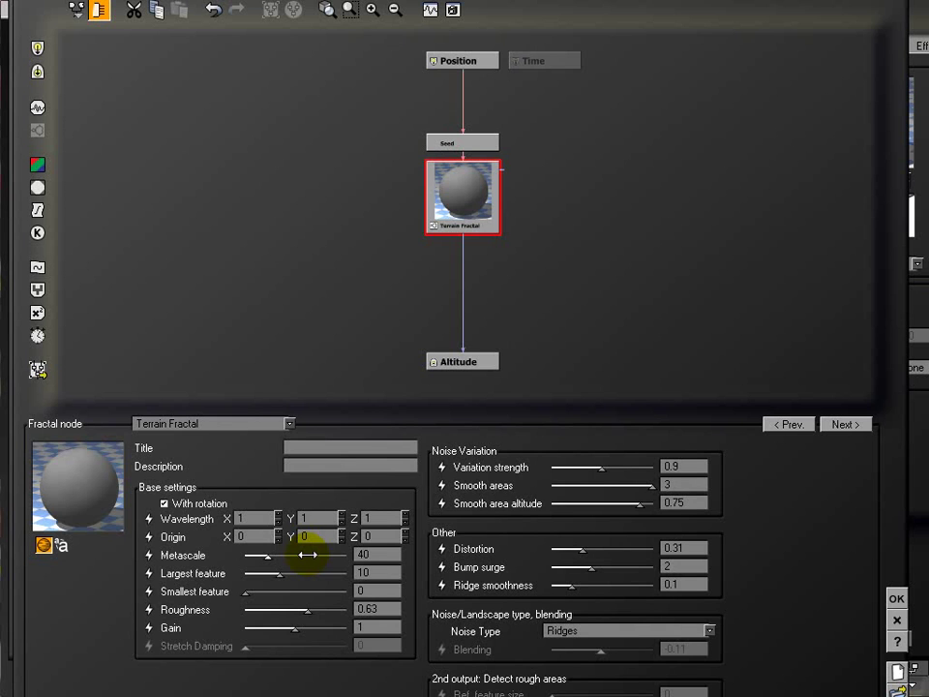
# Step: Set the Terrain Fractal's metascale to 27.19, largest feature to 6.23176, roughness to 0.735263 and gain to 1.98722
pyautogui.moveTo(308, 555); pyautogui.dragTo(304, 553)
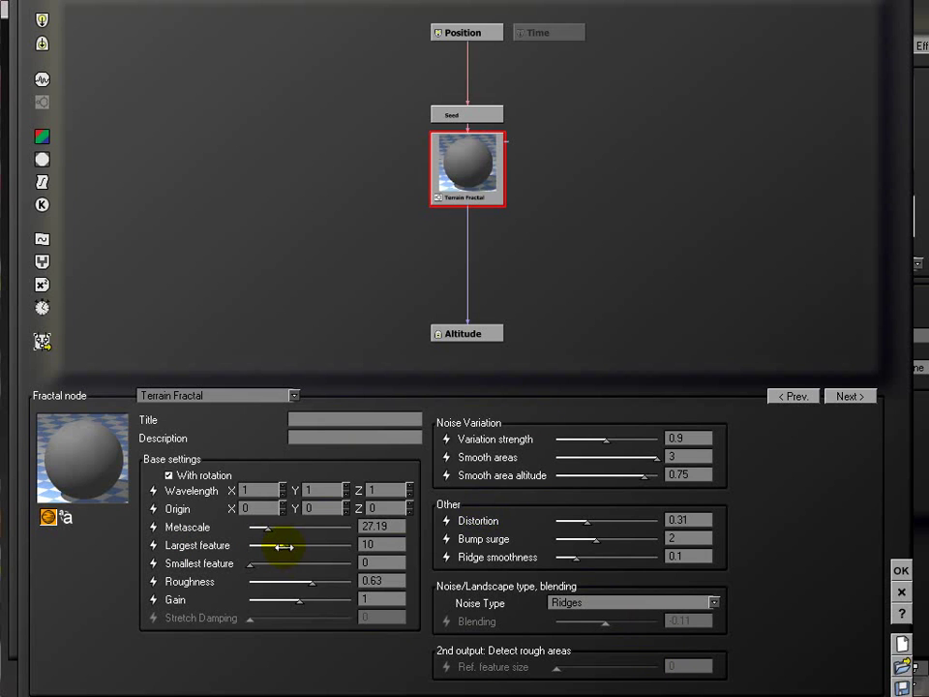
pyautogui.moveTo(282, 547); pyautogui.dragTo(280, 547)
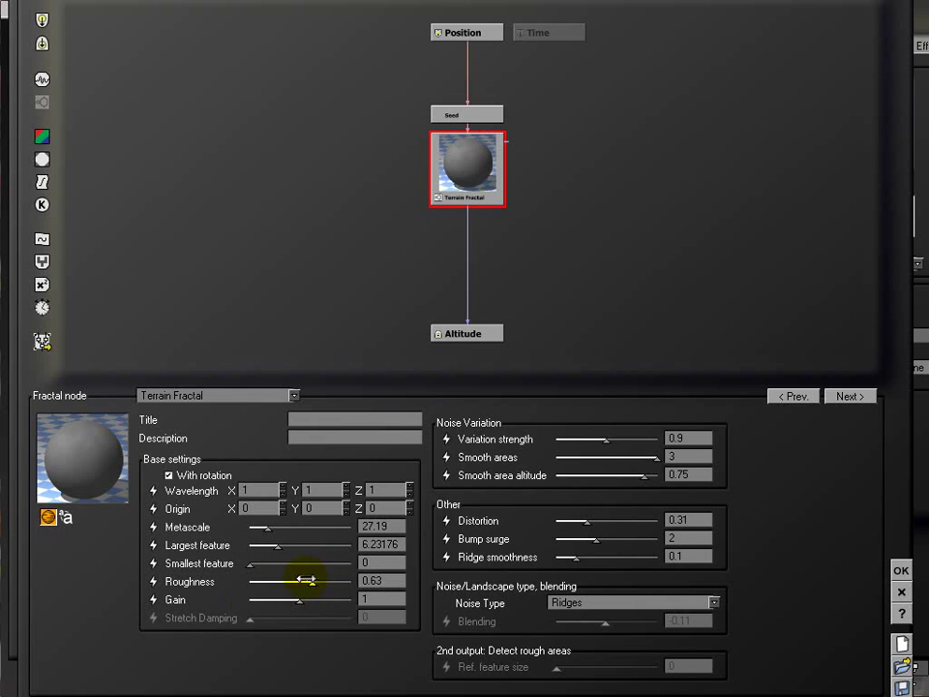
pyautogui.moveTo(312, 582); pyautogui.dragTo(321, 582)
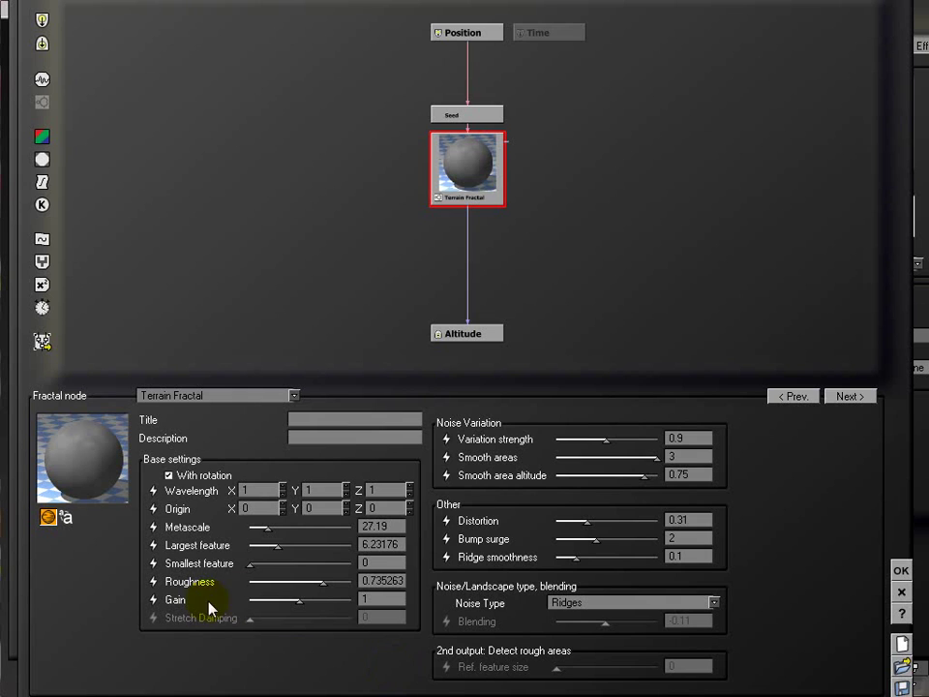
pyautogui.moveTo(303, 599); pyautogui.dragTo(321, 599)
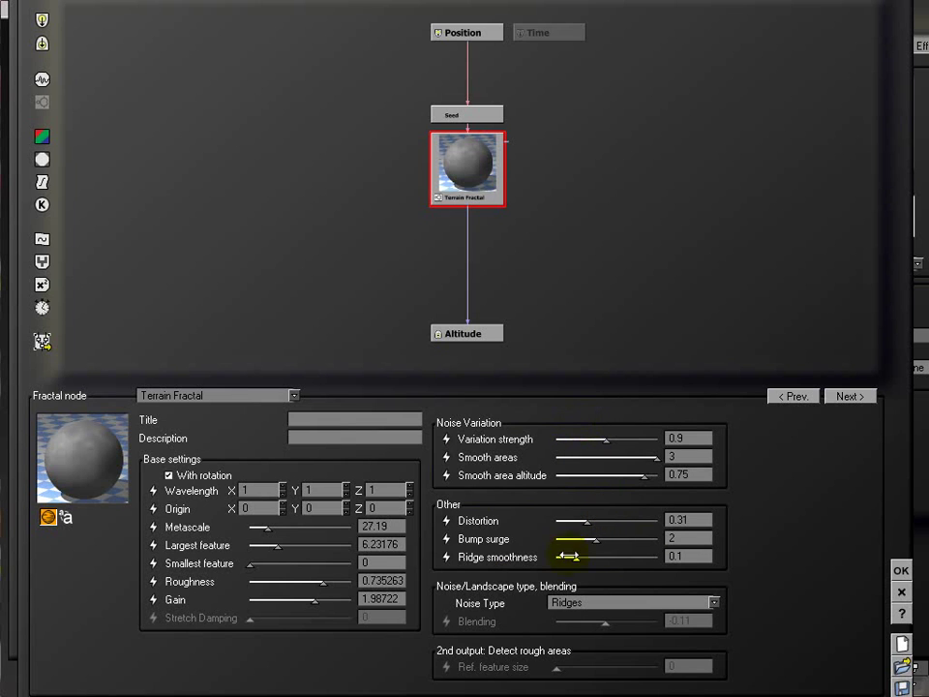
# Step: Set the Terrain Fractal's distortion to 0.26614 and bump surge to 3.44737
pyautogui.moveTo(622, 521); pyautogui.dragTo(617, 522)
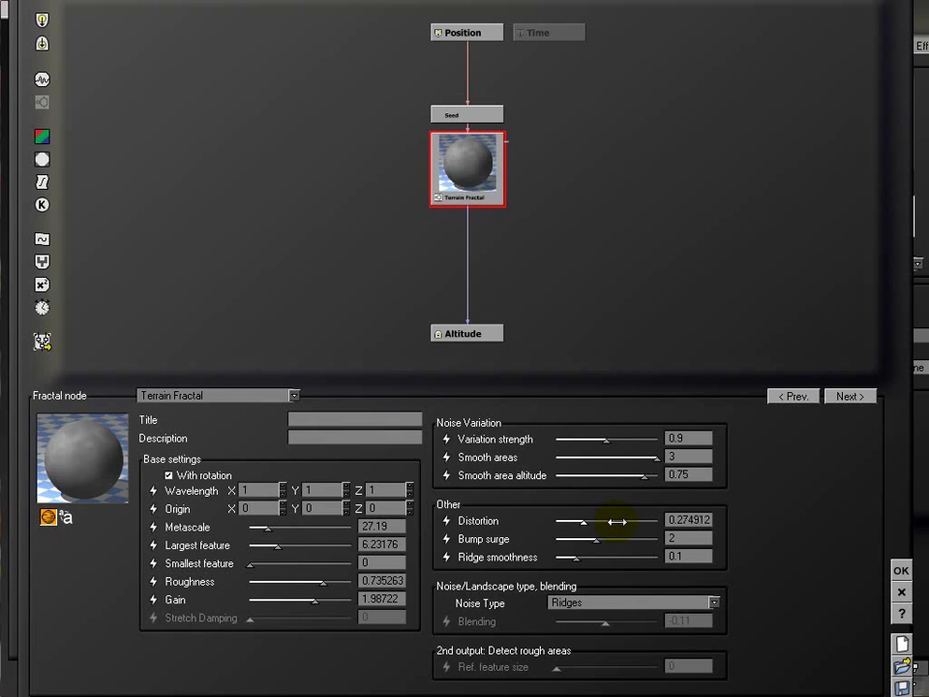
pyautogui.moveTo(628, 511); pyautogui.dragTo(624, 516)
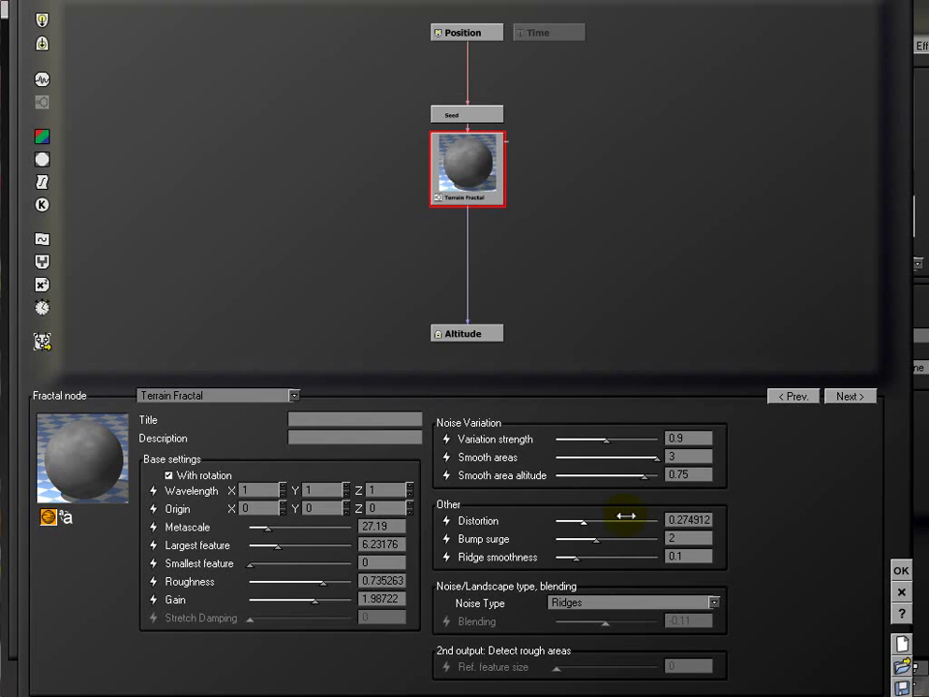
pyautogui.moveTo(628, 517); pyautogui.dragTo(626, 521)
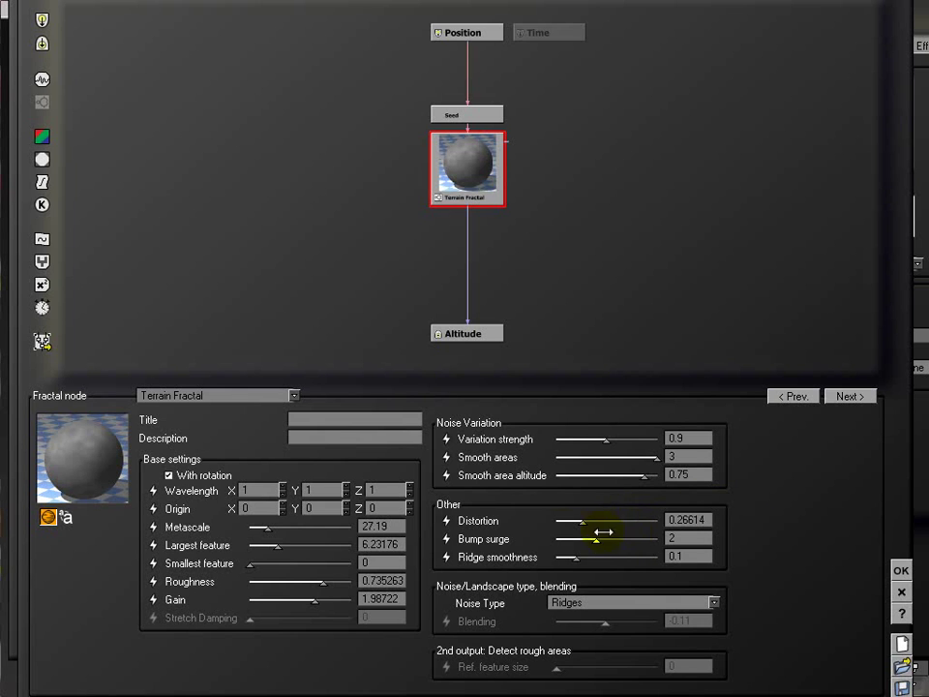
pyautogui.moveTo(604, 536); pyautogui.dragTo(630, 535)
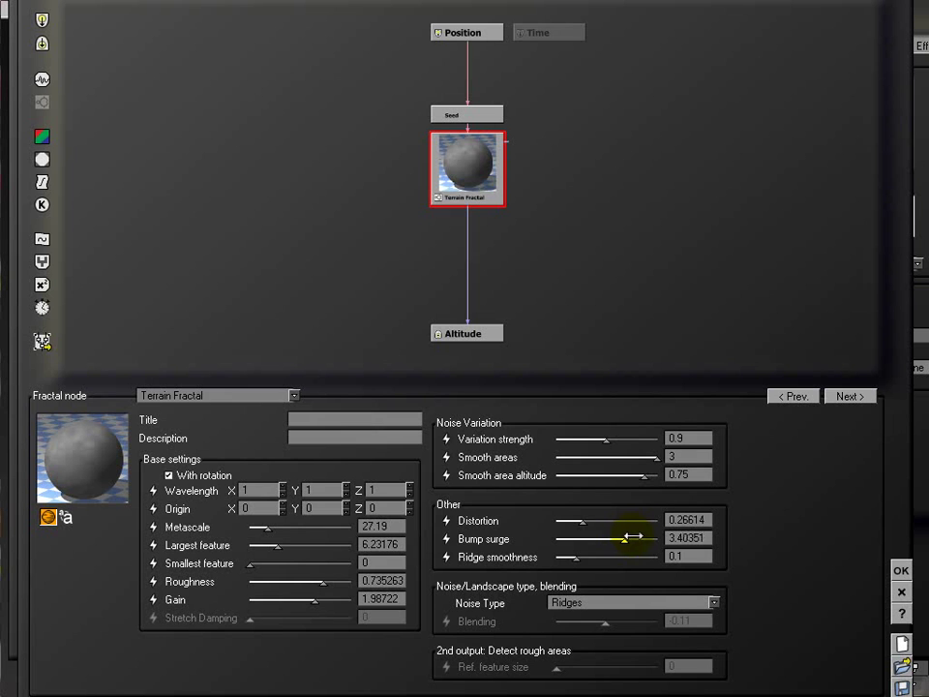
# Step: Move the function window aside and examine the terrain preview from several angles
pyautogui.click(103, 456)
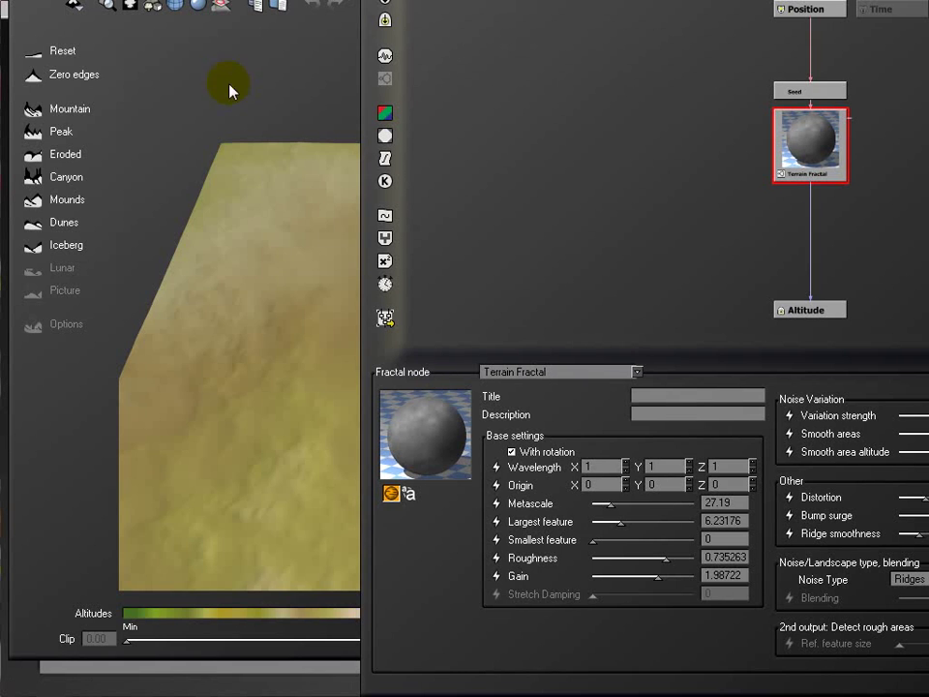
pyautogui.click(228, 87)
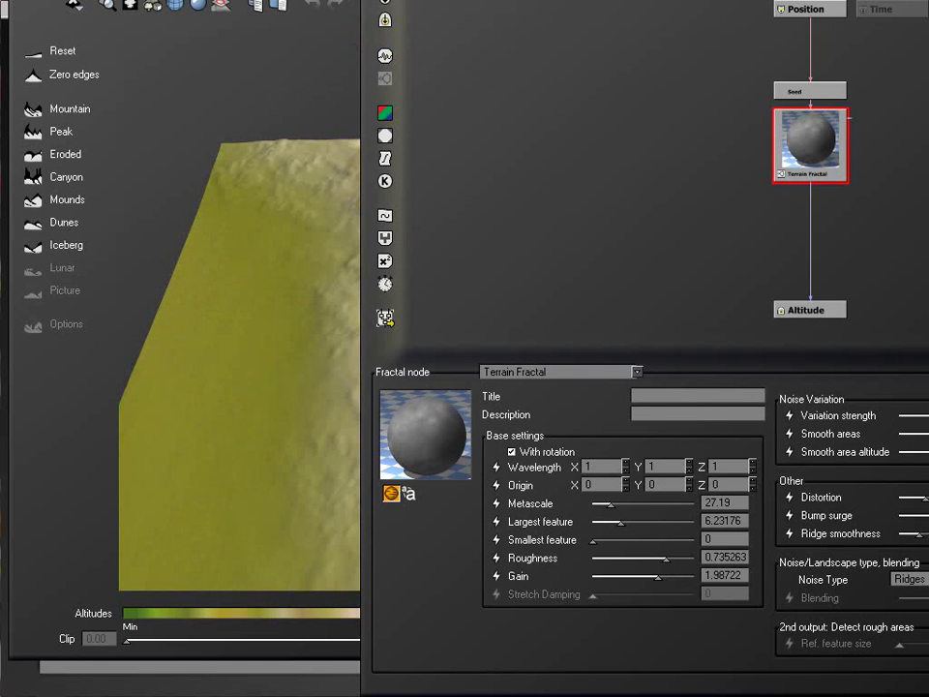
pyautogui.moveTo(420, 2); pyautogui.dragTo(774, 0)
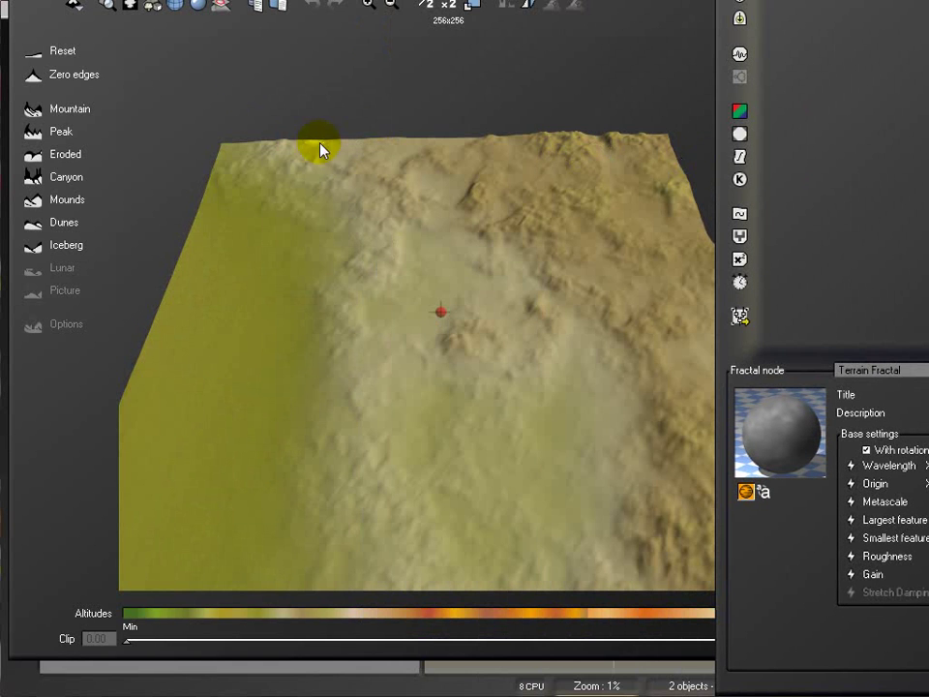
pyautogui.moveTo(221, 363); pyautogui.dragTo(213, 295)
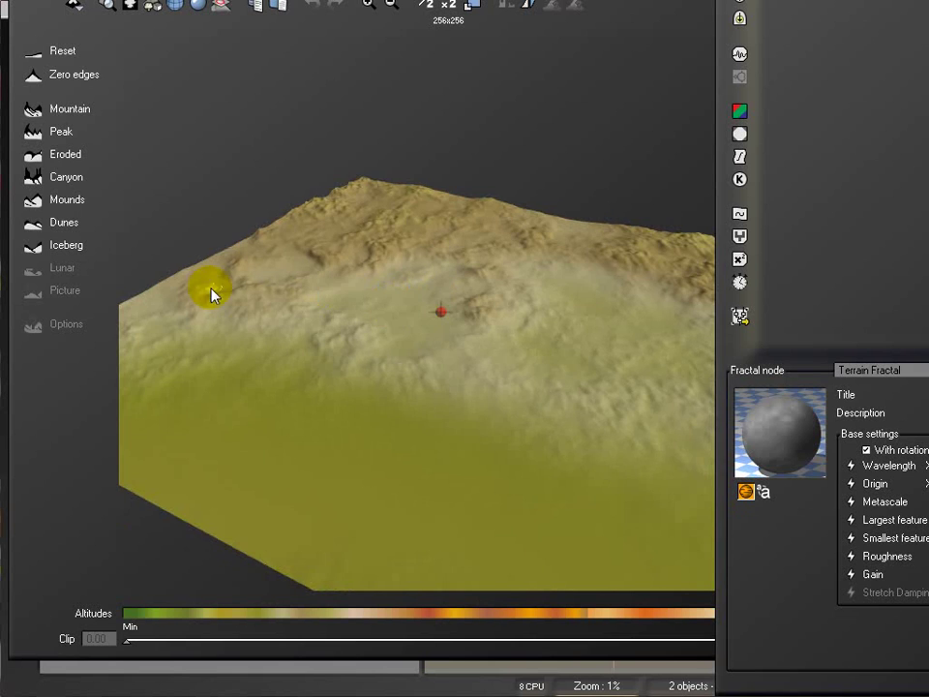
pyautogui.moveTo(568, 325); pyautogui.dragTo(229, 358)
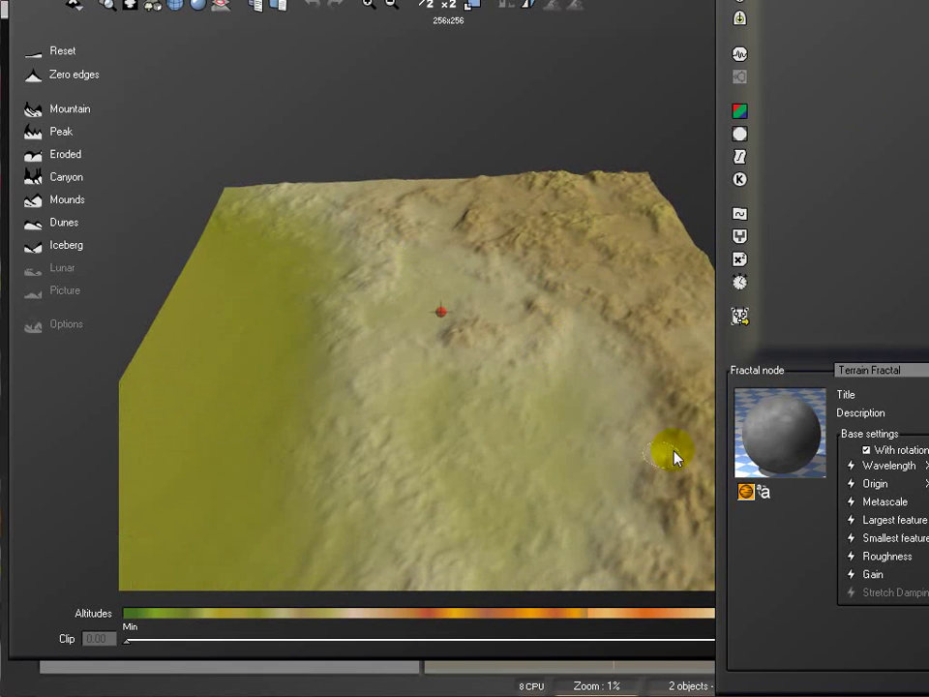
pyautogui.moveTo(774, 2); pyautogui.dragTo(94, 11)
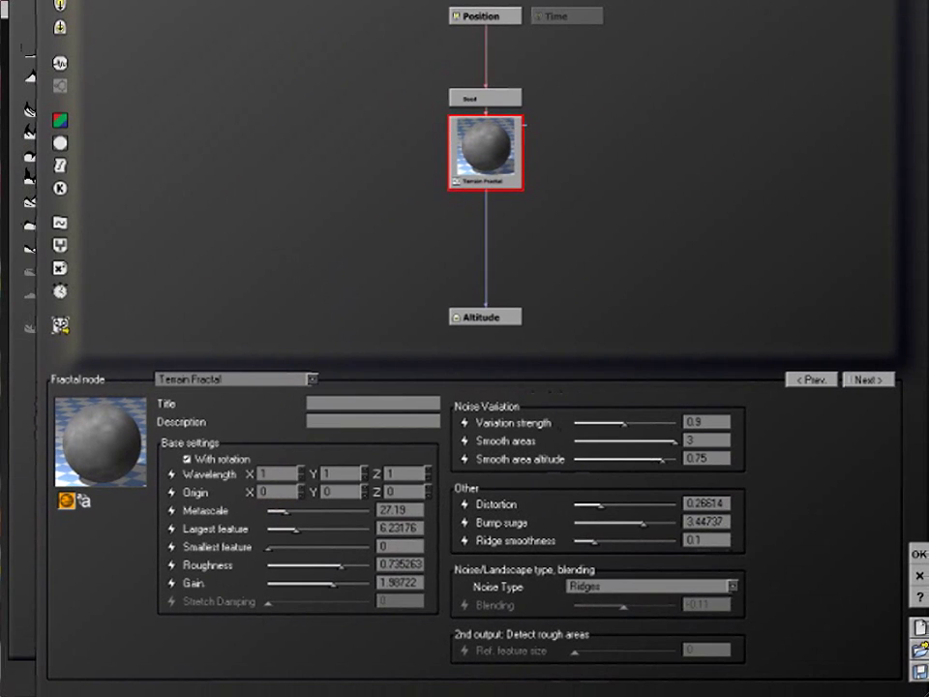
# Step: Inspect the Seed node's X, Y and Z offset settings alongside the terrain preview
pyautogui.click(492, 101)
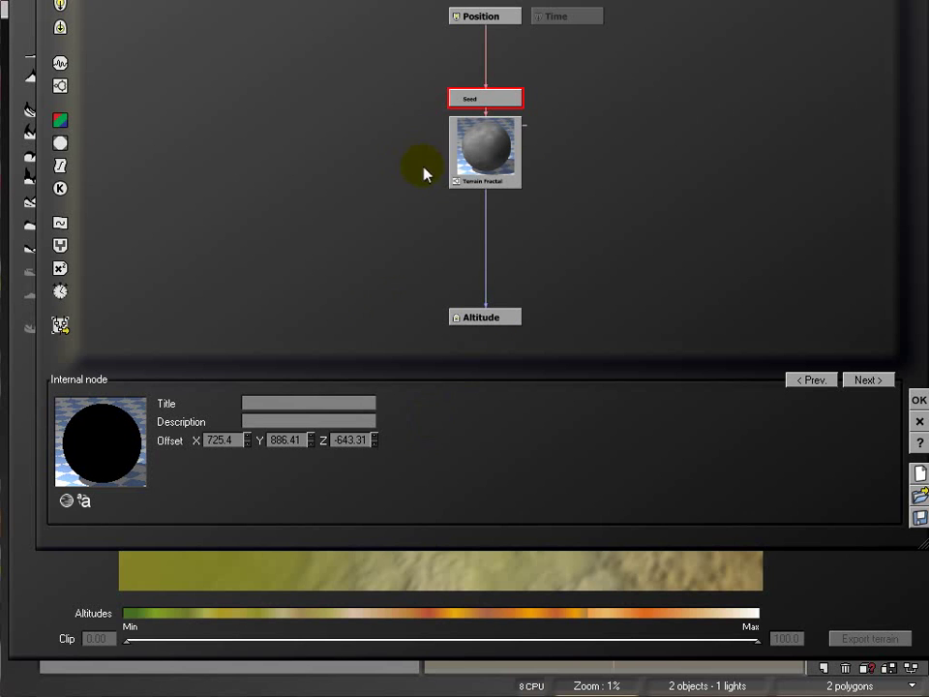
pyautogui.moveTo(388, 0); pyautogui.dragTo(761, 17)
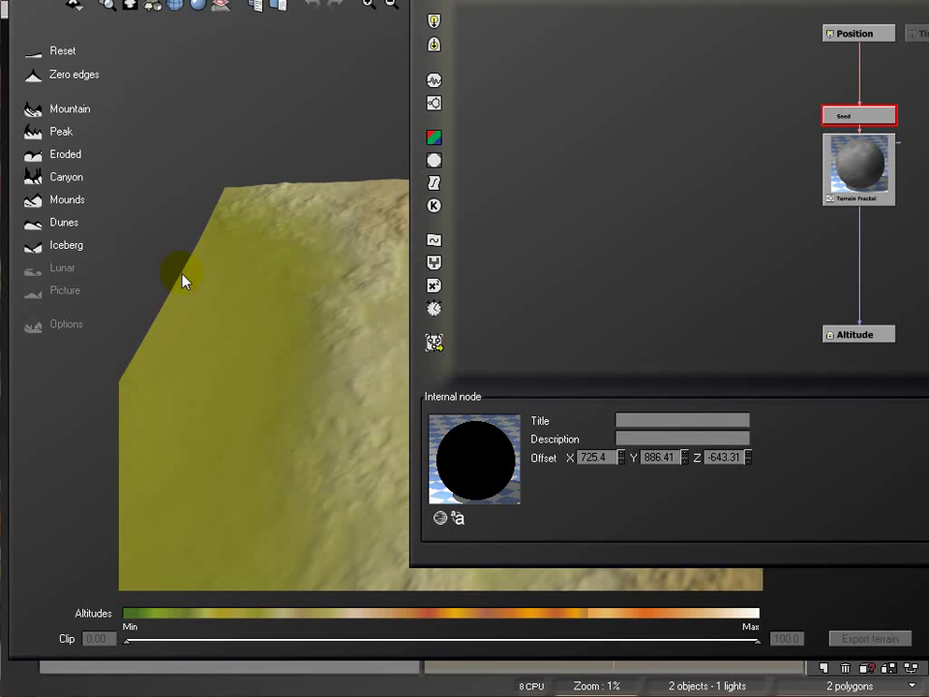
pyautogui.moveTo(619, 2); pyautogui.dragTo(139, 7)
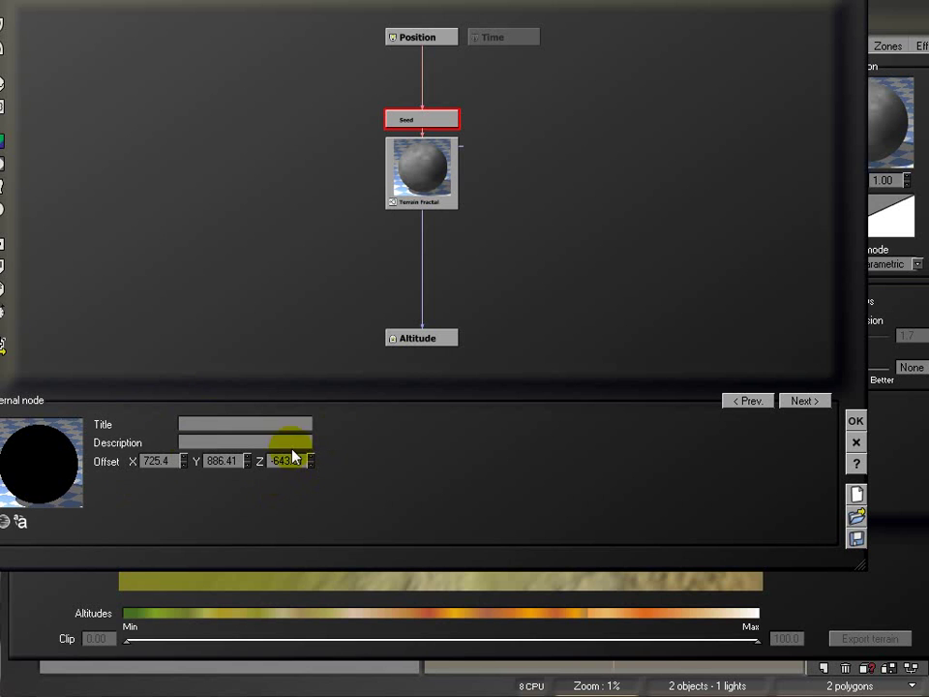
pyautogui.moveTo(138, 7); pyautogui.dragTo(376, 0)
# Step: Insert a filter node on the connection between the Terrain Fractal and the Altitude output
pyautogui.click(658, 166)
pyautogui.click(660, 272)
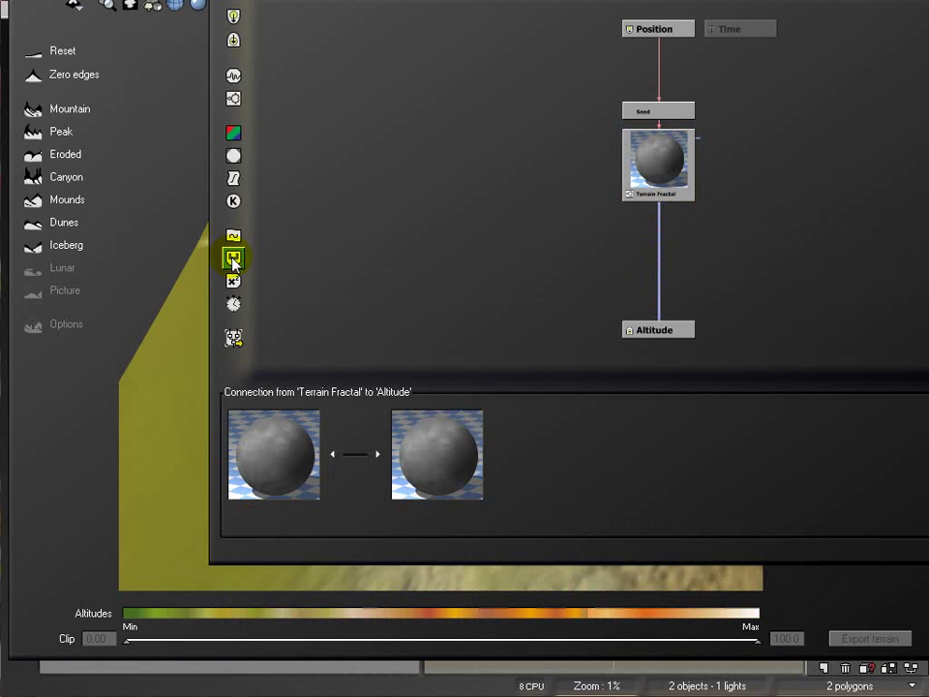
pyautogui.click(233, 178)
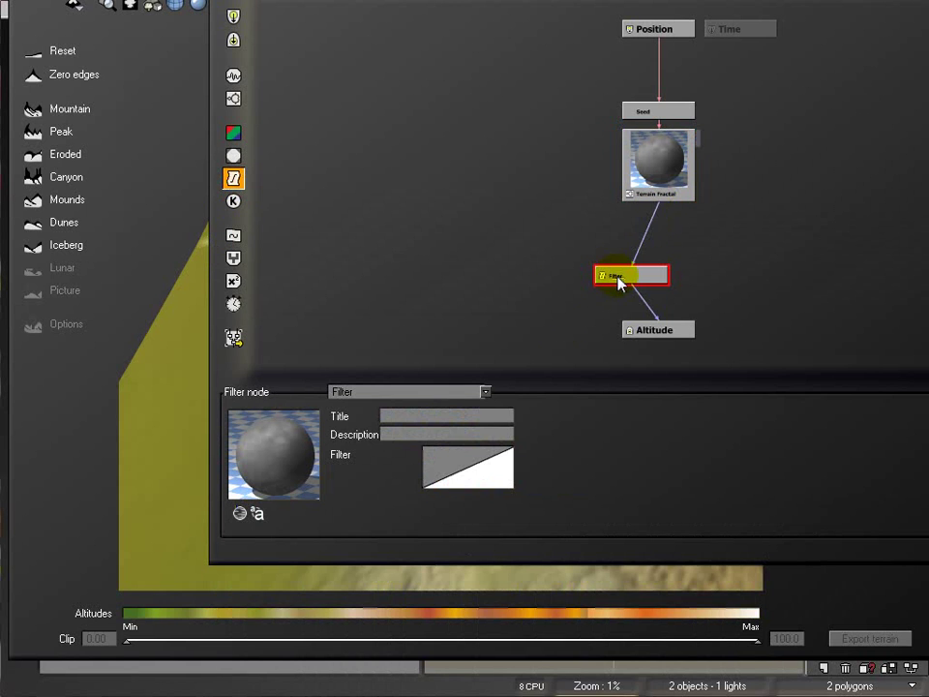
# Step: Change the filter node to the Recursive type Strata and line it up between the Terrain Fractal and Altitude nodes
pyautogui.click(437, 393)
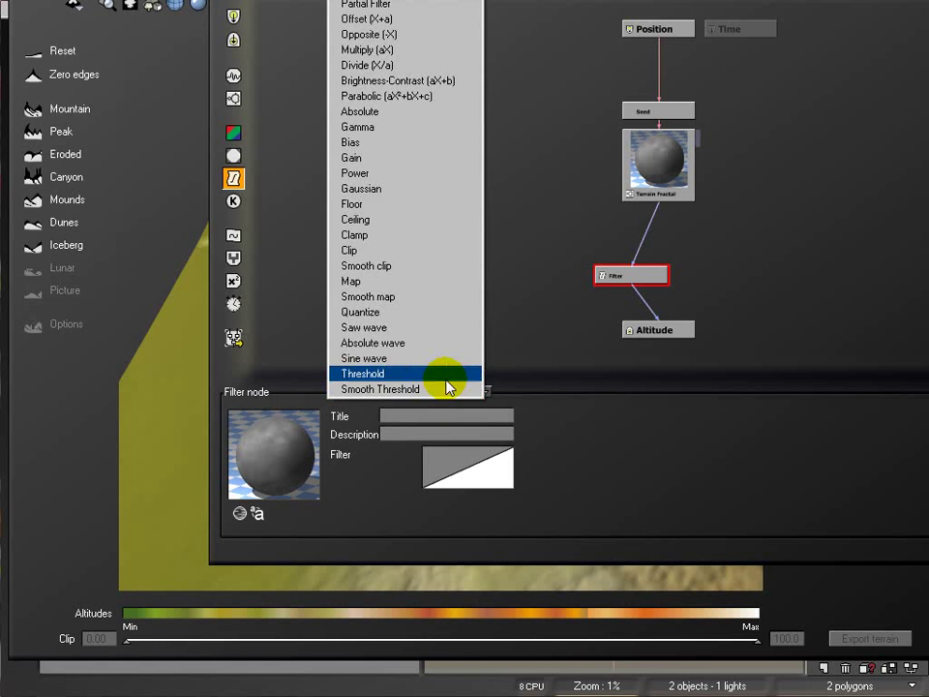
pyautogui.moveTo(618, 0); pyautogui.dragTo(524, 80)
pyautogui.click(370, 520)
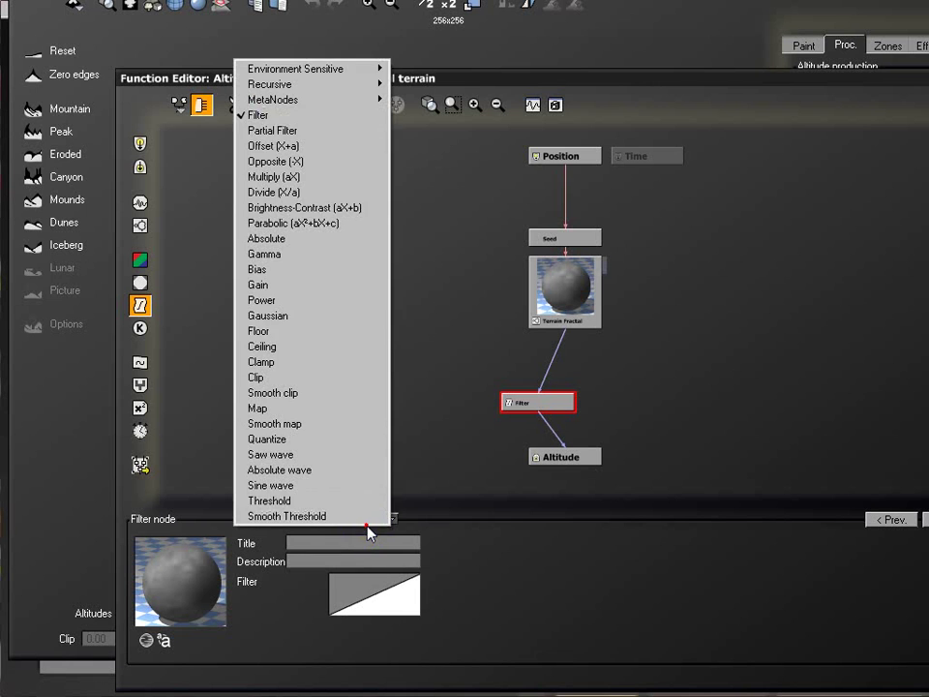
pyautogui.moveTo(353, 87)
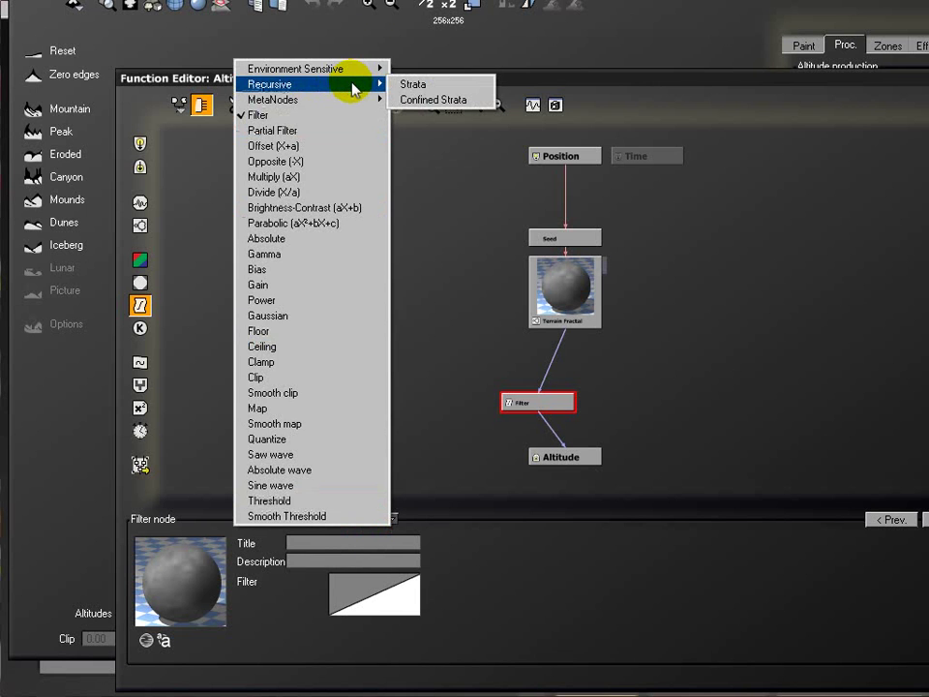
pyautogui.click(428, 84)
pyautogui.moveTo(545, 399); pyautogui.dragTo(569, 377)
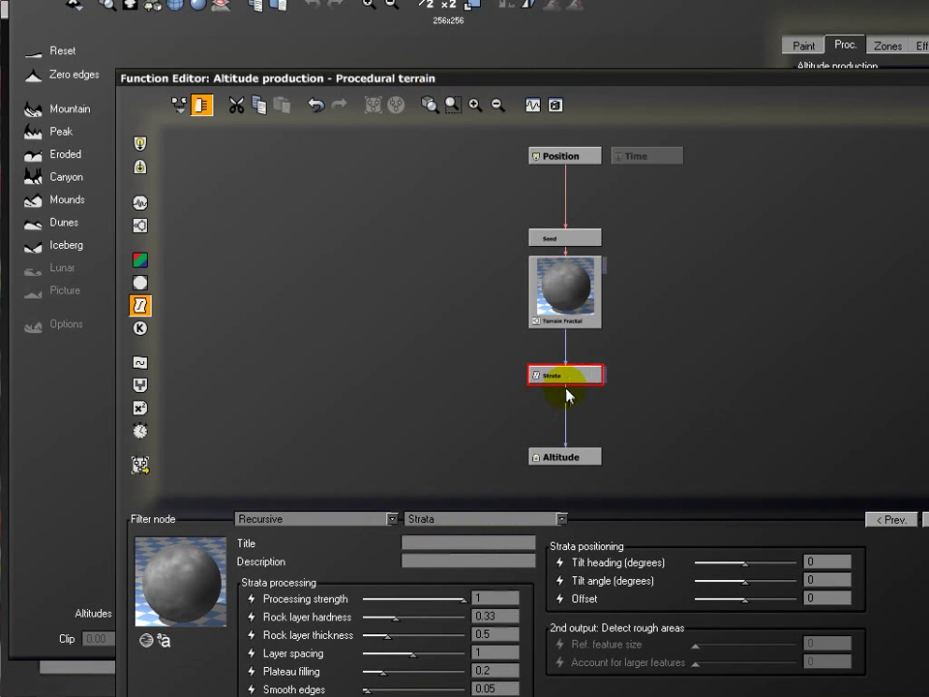
pyautogui.moveTo(570, 84); pyautogui.dragTo(550, 0)
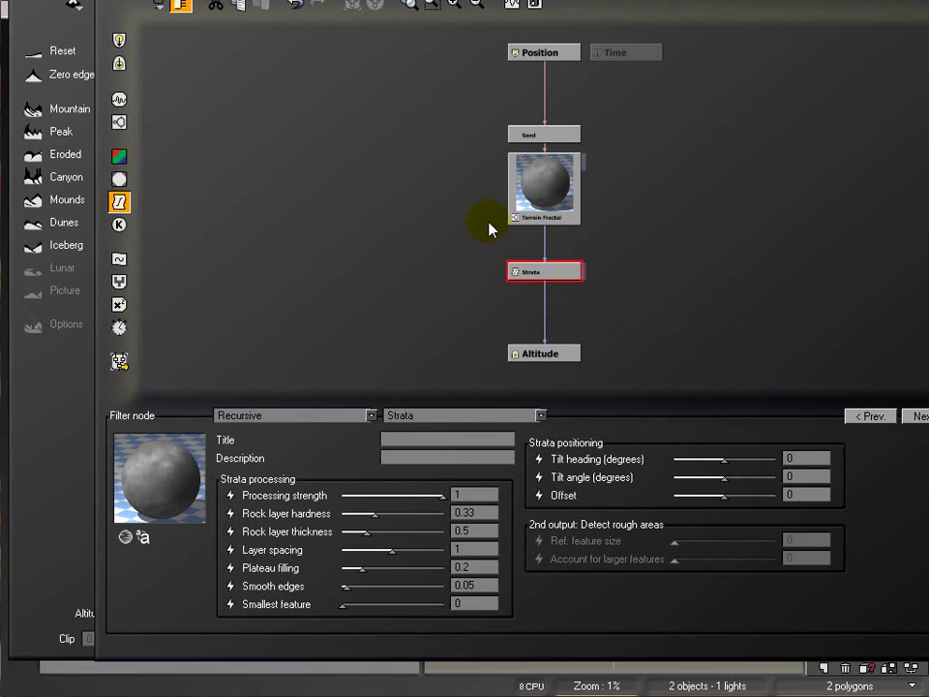
pyautogui.click(565, 272)
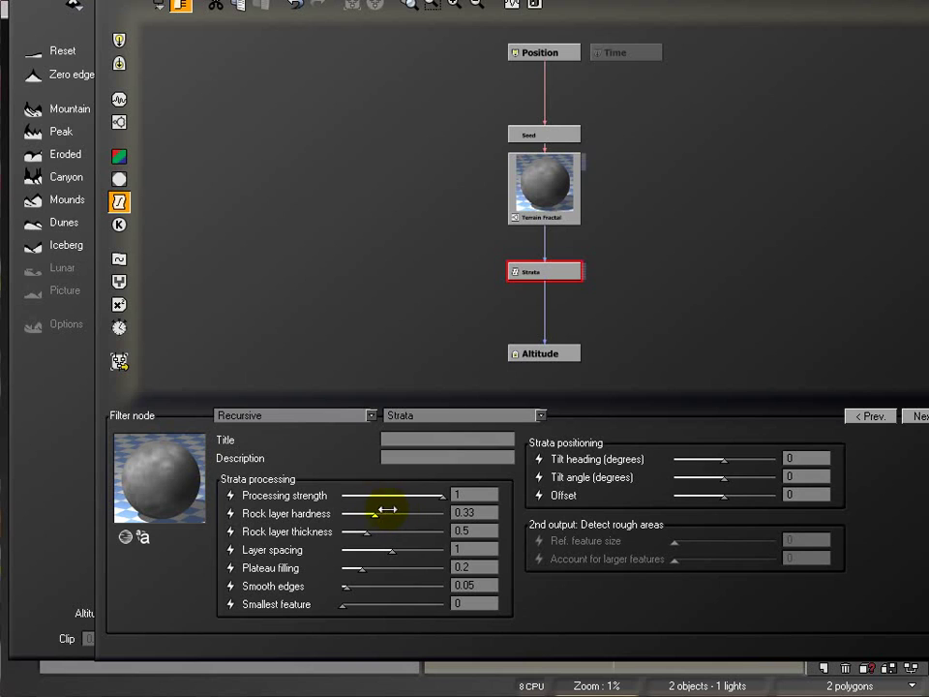
# Step: Set the Strata's rock layer hardness to 0.207193, thickness to 0.026316, layer spacing to 0.684211, plateau filling to 0.65614 and smooth edges to 0
pyautogui.moveTo(377, 512); pyautogui.dragTo(365, 513)
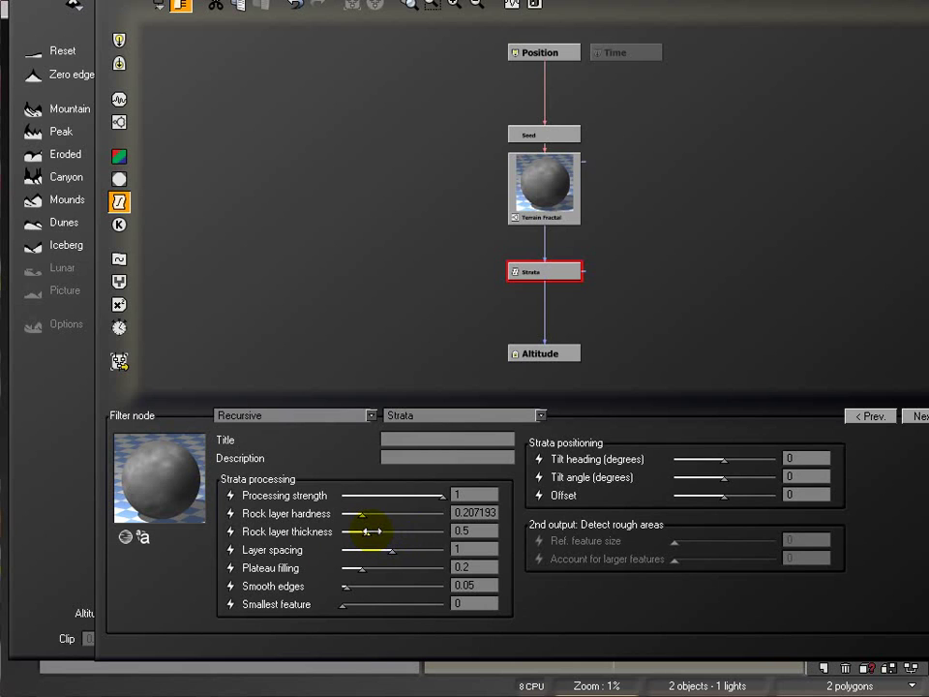
pyautogui.moveTo(371, 531); pyautogui.dragTo(350, 532)
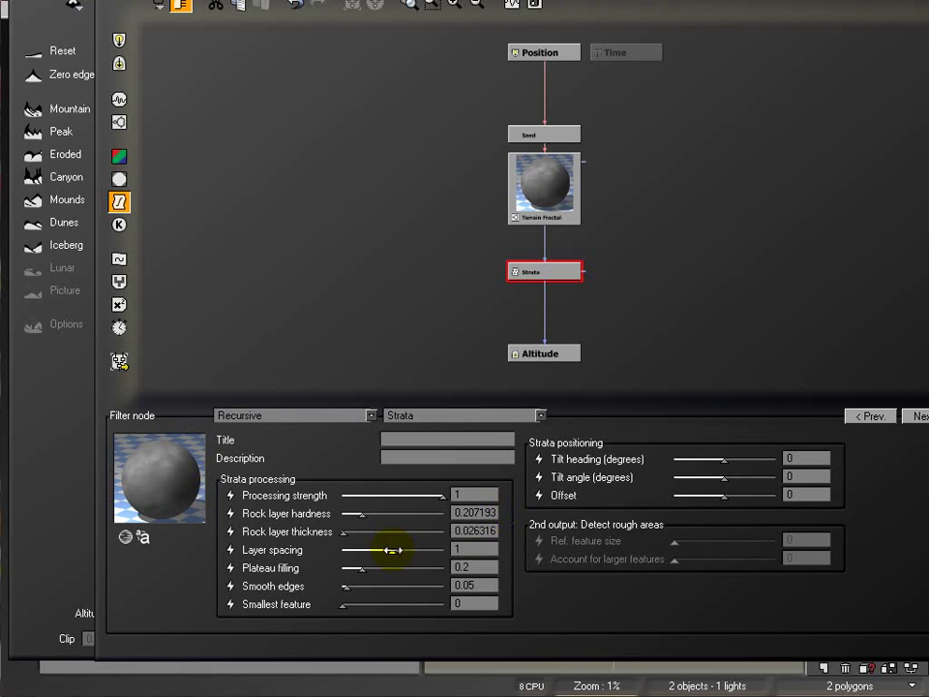
pyautogui.moveTo(392, 550); pyautogui.dragTo(408, 568)
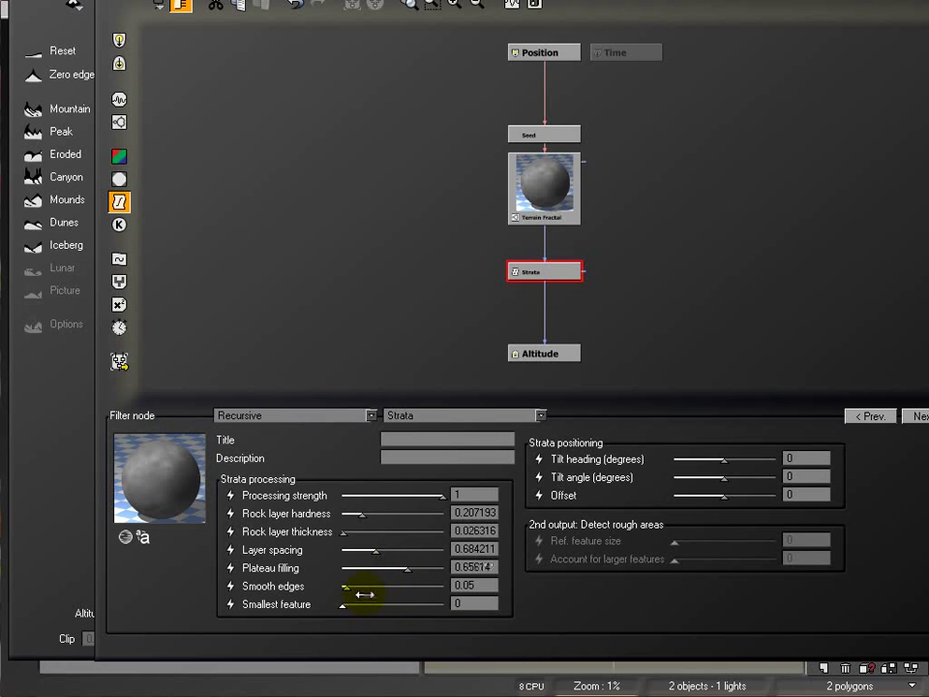
pyautogui.moveTo(366, 587); pyautogui.dragTo(363, 587)
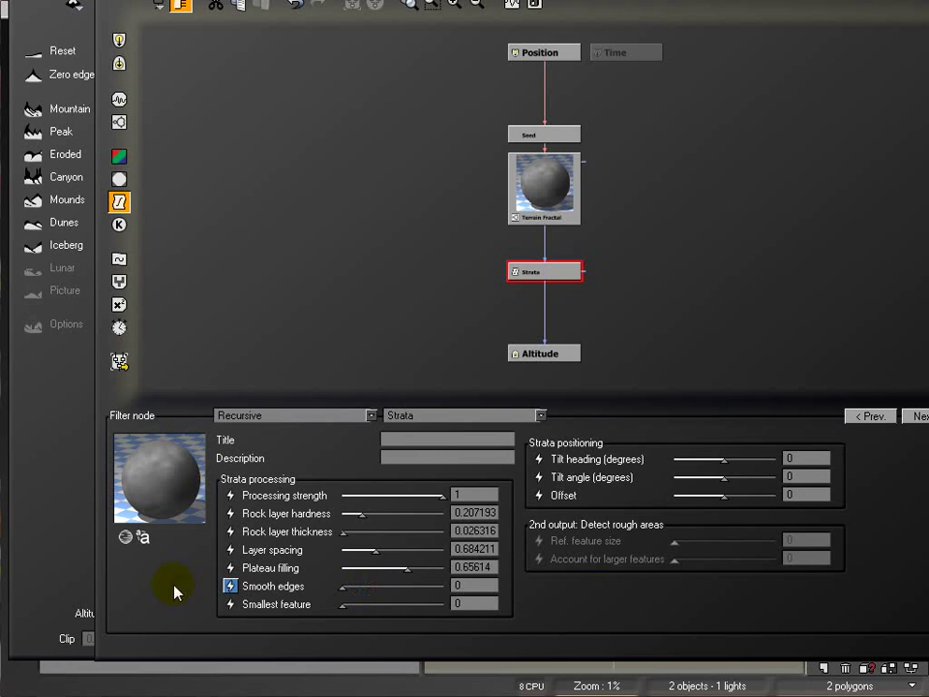
pyautogui.click(169, 468)
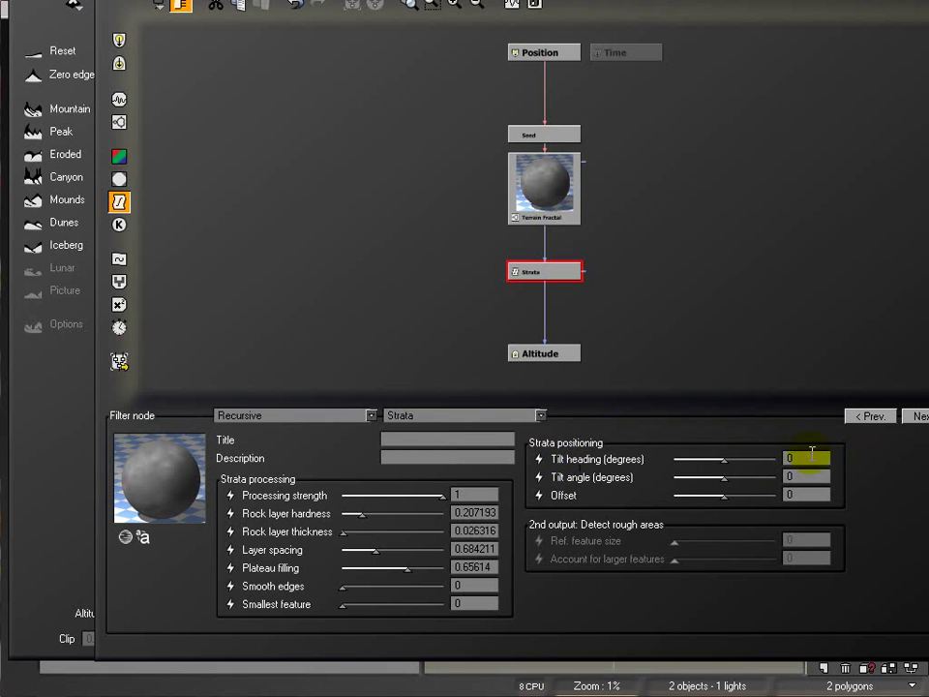
# Step: Try a strata tilt heading of about 22 degrees and reset it to 0
pyautogui.moveTo(753, 454)
pyautogui.mouseDown()
pyautogui.moveTo(699, 454)
pyautogui.moveTo(804, 459)
pyautogui.moveTo(750, 459)
pyautogui.moveTo(759, 467)
pyautogui.mouseUp()
pyautogui.click(818, 459)
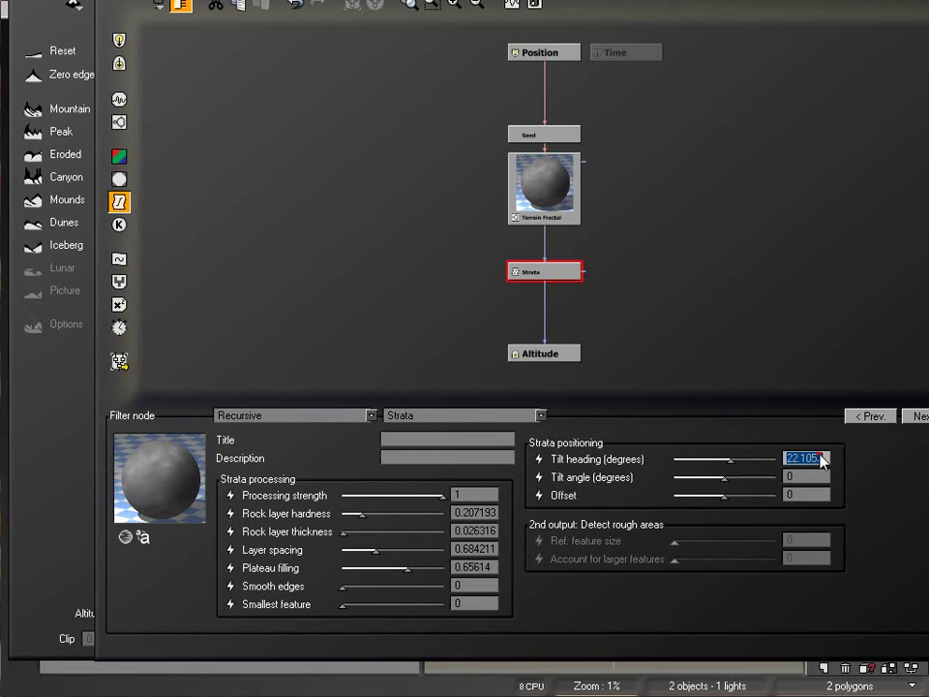
pyautogui.write('0')
pyautogui.press('Return')
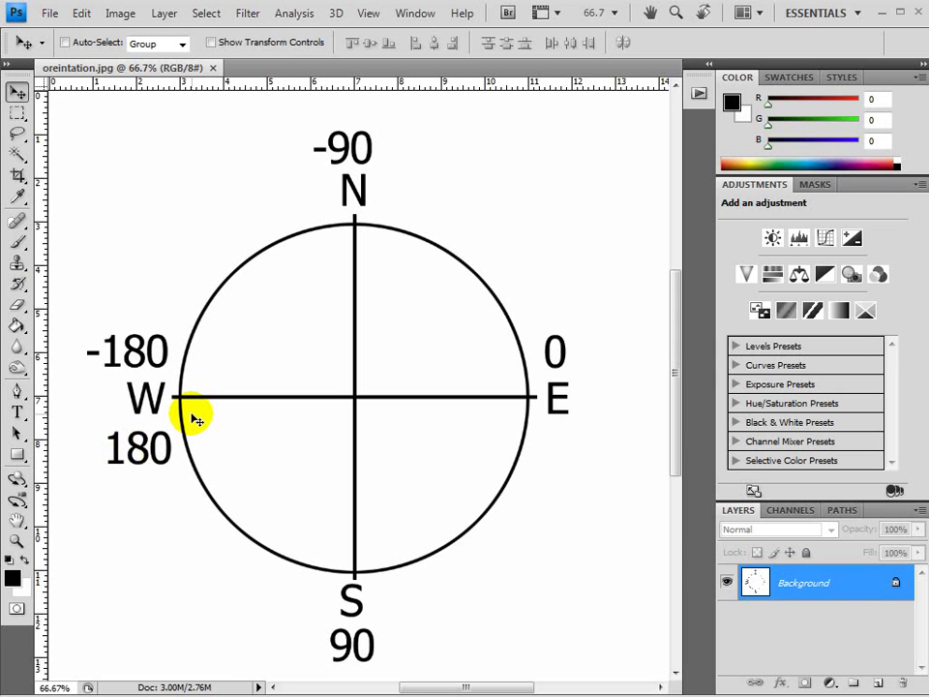
# Step: Switch from Photoshop back to the Vue terrain editor and examine the generated terrain preview from another angle
pyautogui.click(900, 11)
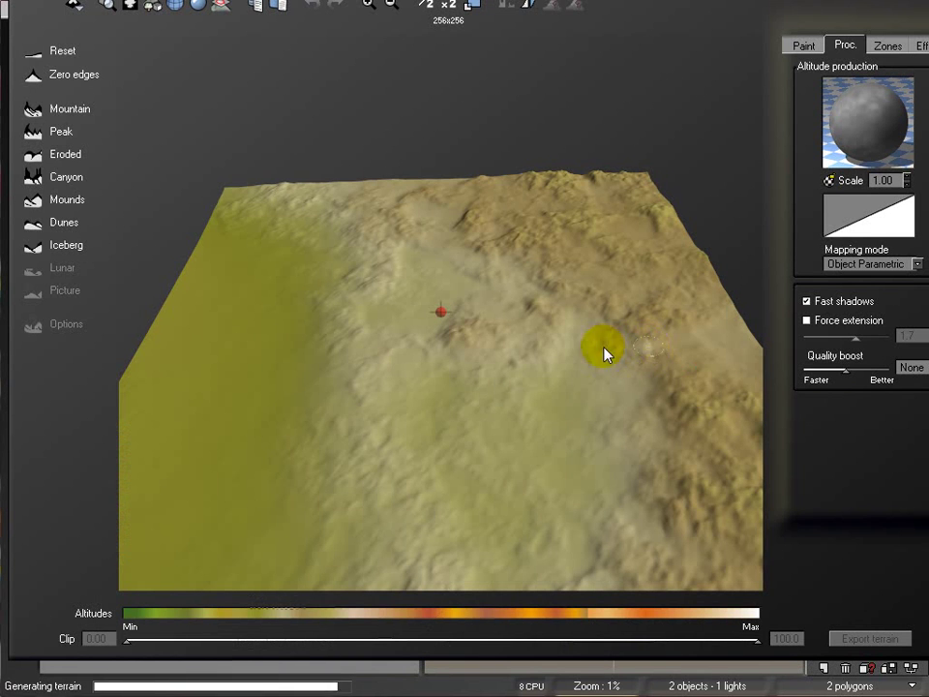
pyautogui.moveTo(596, 330)
pyautogui.mouseDown()
pyautogui.moveTo(604, 262)
pyautogui.moveTo(575, 325)
pyautogui.moveTo(747, 355)
pyautogui.moveTo(611, 360)
pyautogui.mouseUp()
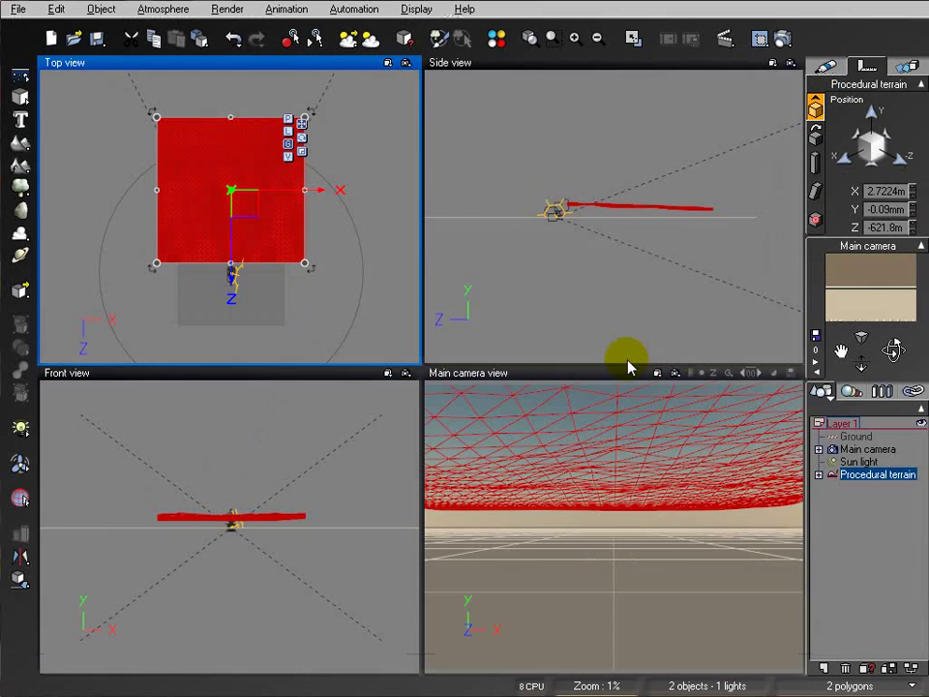
# Step: Lower the procedural terrain in the side view to a Y position of -60.19 m
pyautogui.click(626, 199)
pyautogui.scroll(2, 641, 238)
pyautogui.moveTo(681, 211); pyautogui.dragTo(681, 161)
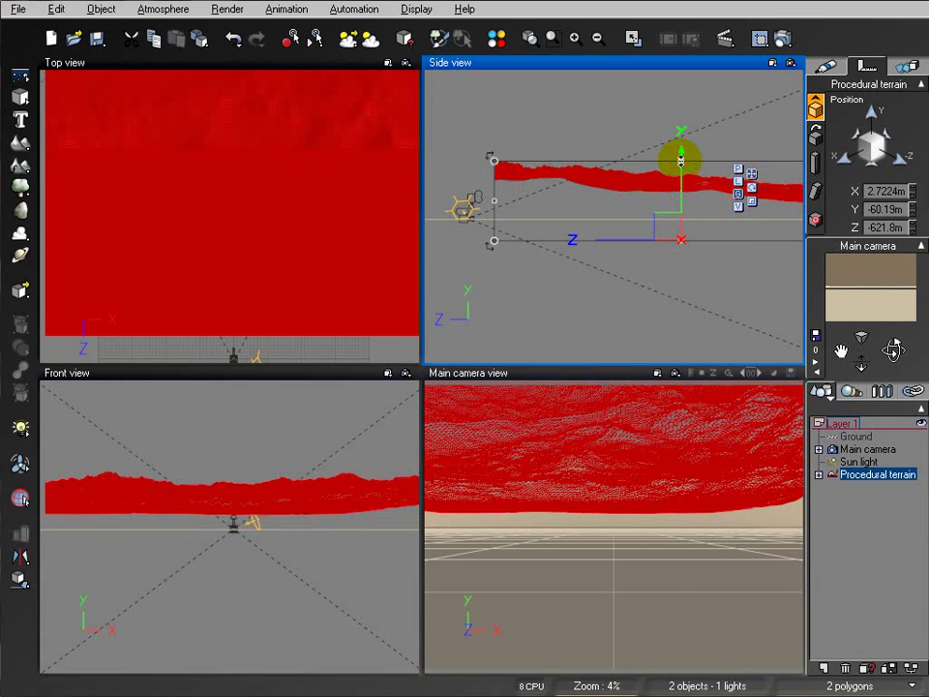
# Step: Rotate the procedural terrain half a turn in the top view so its low end faces the camera
pyautogui.moveTo(274, 216); pyautogui.dragTo(332, 201, button='right')
pyautogui.scroll(-4, 332, 201)
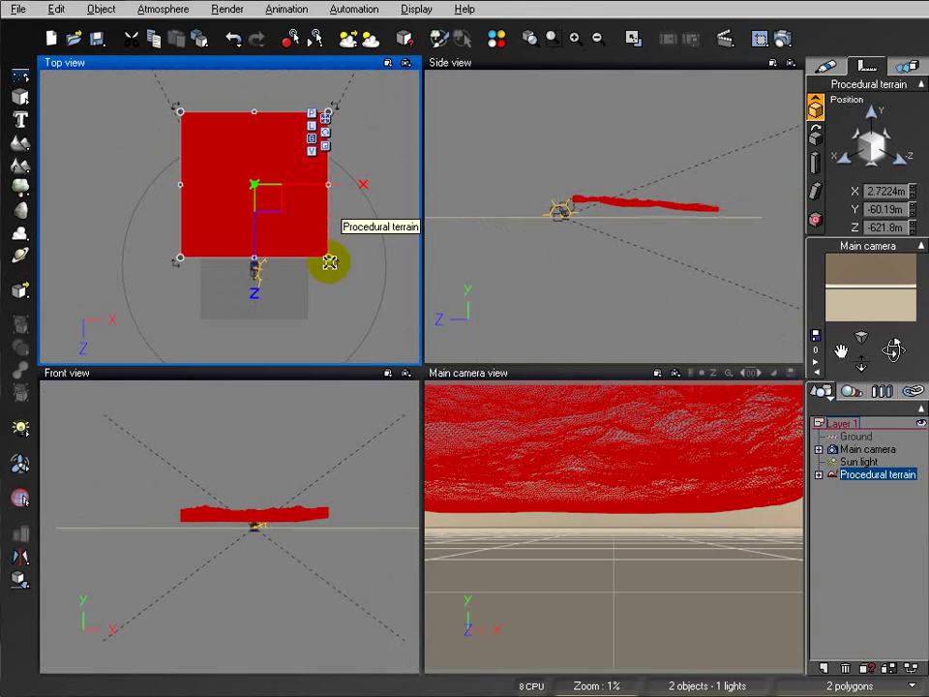
pyautogui.moveTo(345, 271); pyautogui.dragTo(229, 153)
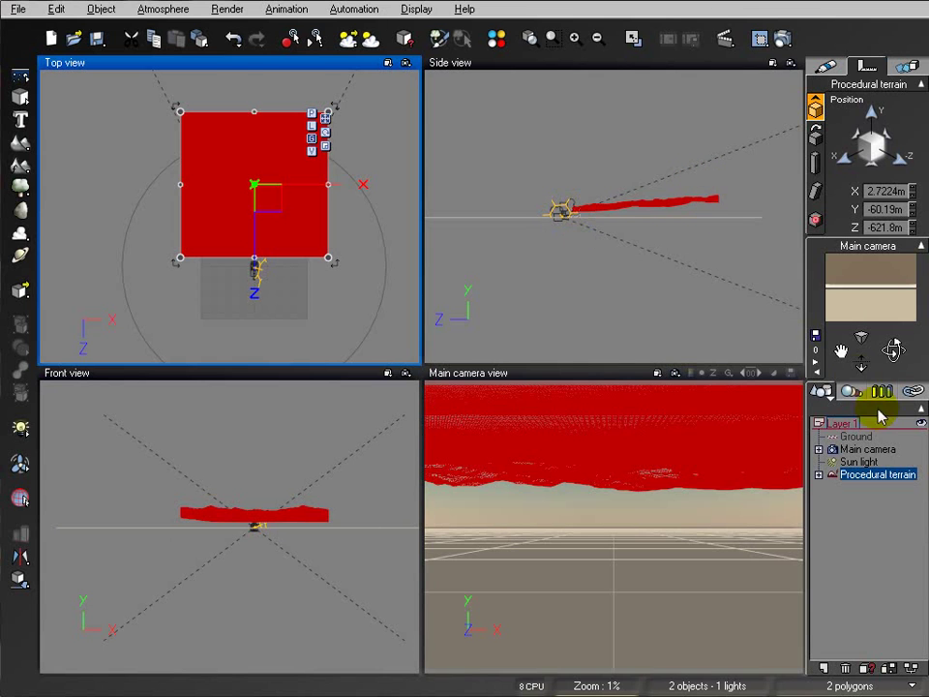
# Step: Raise the main camera above the terrain to a Y position of 93.068 m
pyautogui.click(869, 449)
pyautogui.scroll(5, 708, 291)
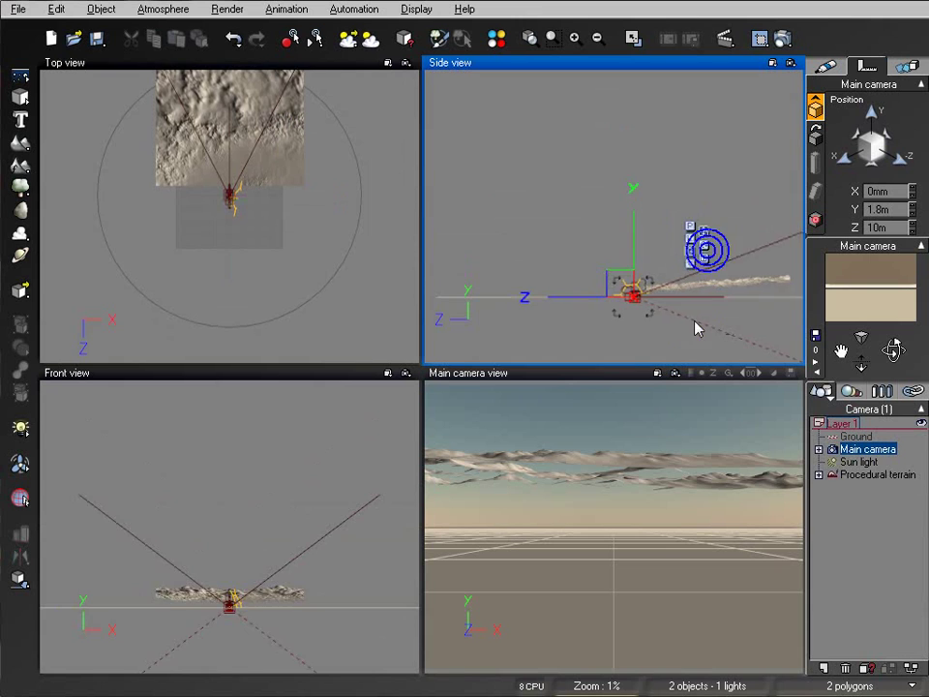
pyautogui.moveTo(674, 222); pyautogui.dragTo(672, 151, button='right')
pyautogui.moveTo(664, 199); pyautogui.dragTo(791, 186)
# Step: Configure the render options to render to screen with a free, user-defined aspect ratio and a picture size of 600 x 200 pixels
pyautogui.click(784, 39)
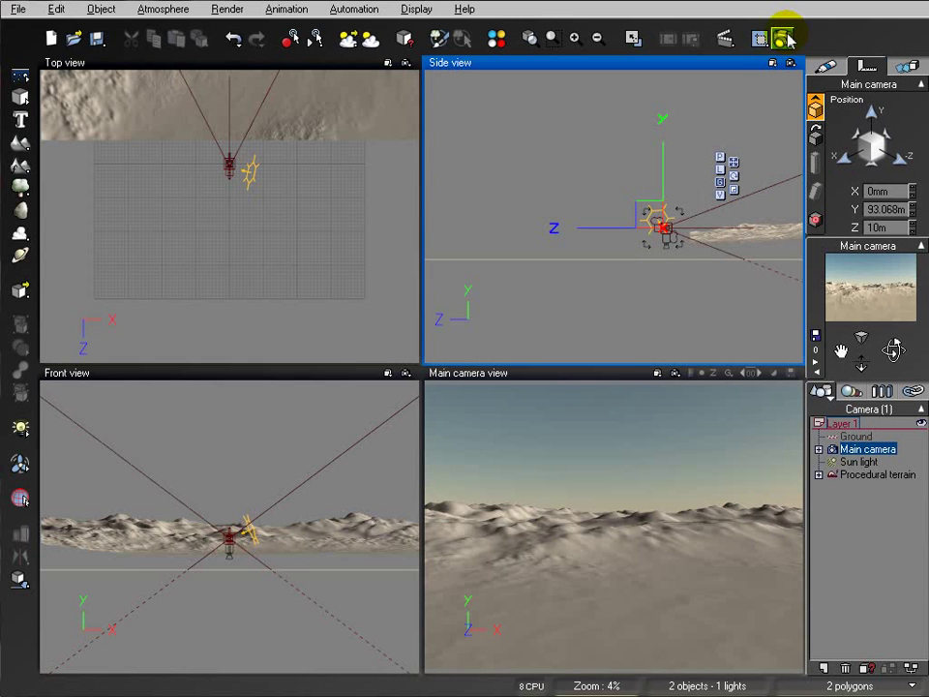
pyautogui.click(838, 70)
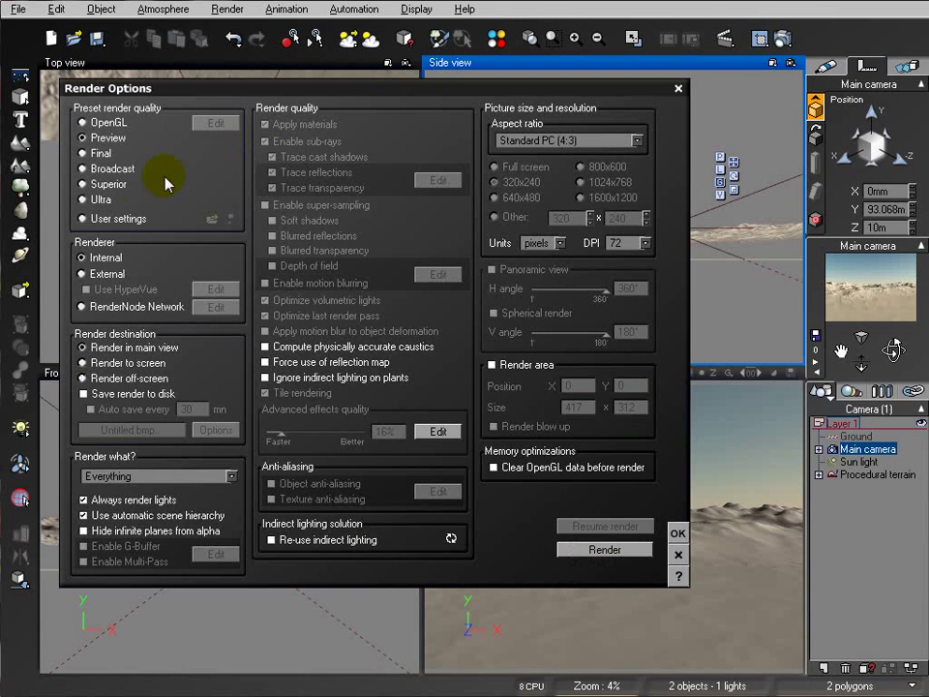
pyautogui.click(114, 363)
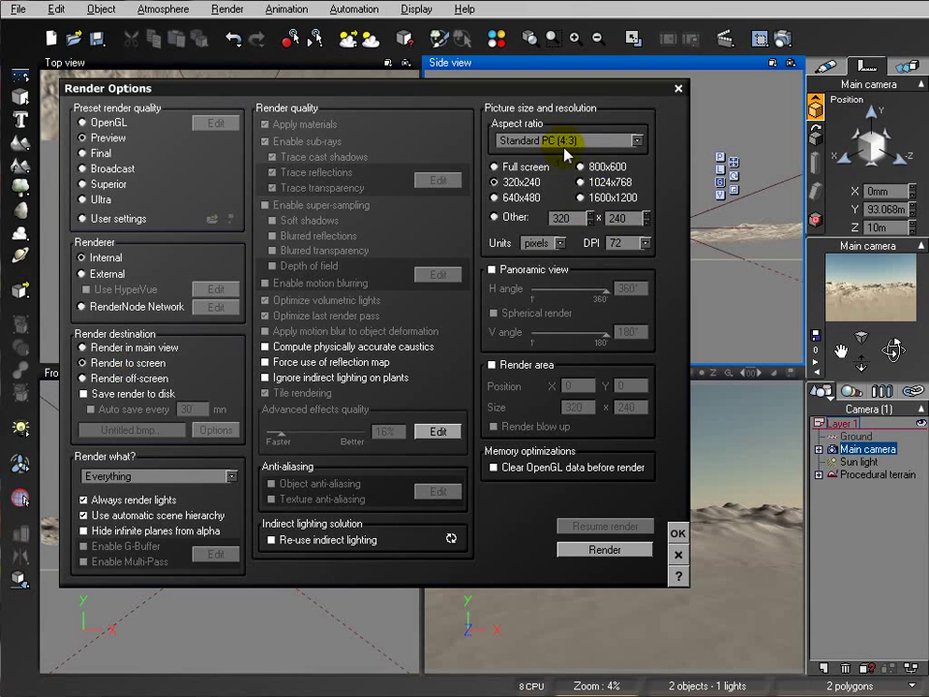
pyautogui.click(508, 141)
pyautogui.click(528, 449)
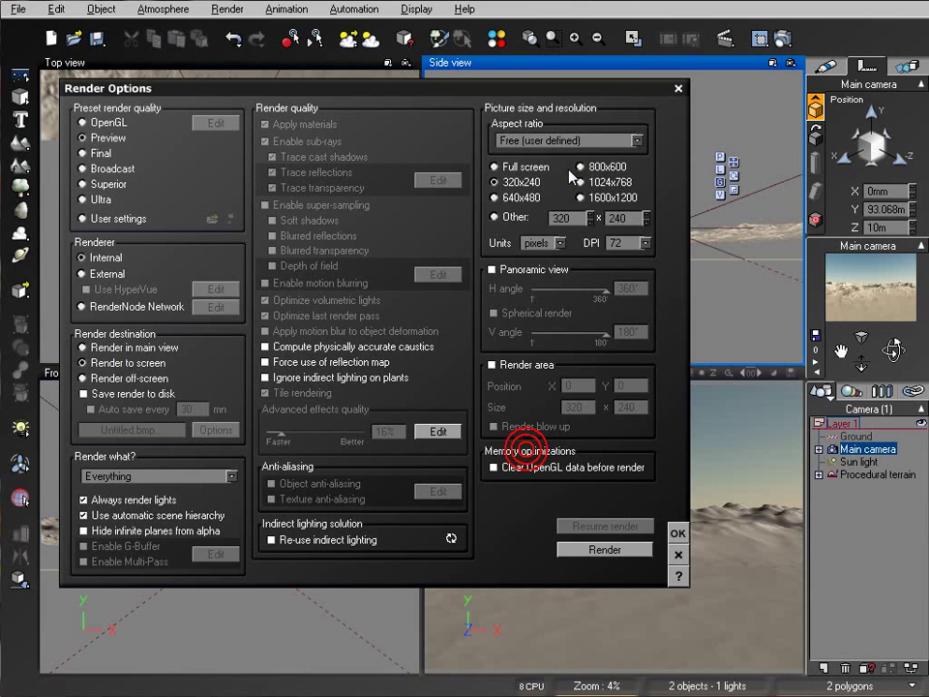
pyautogui.click(591, 215)
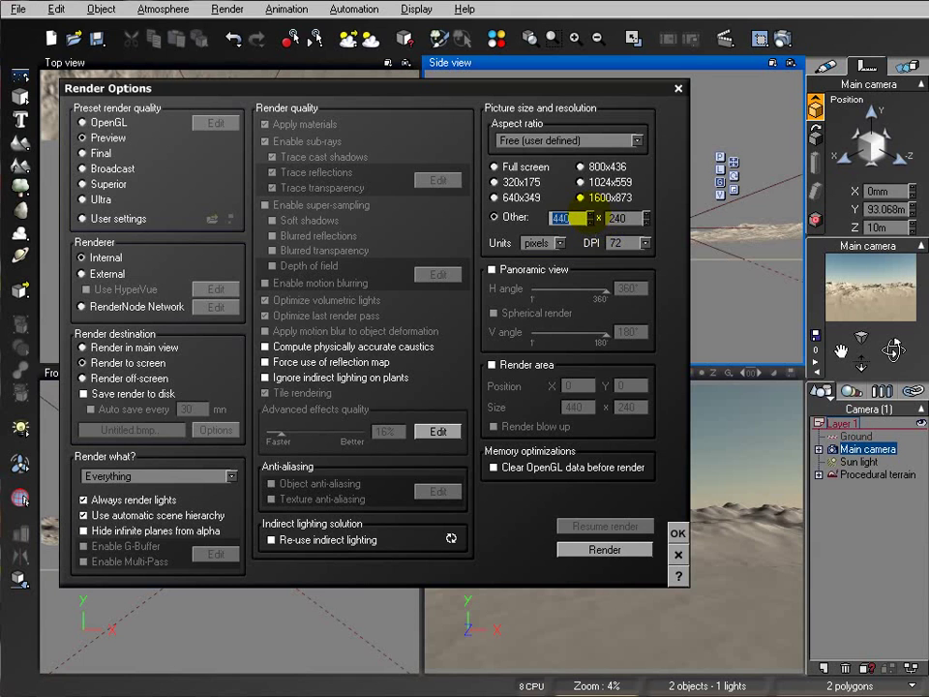
pyautogui.click(591, 221)
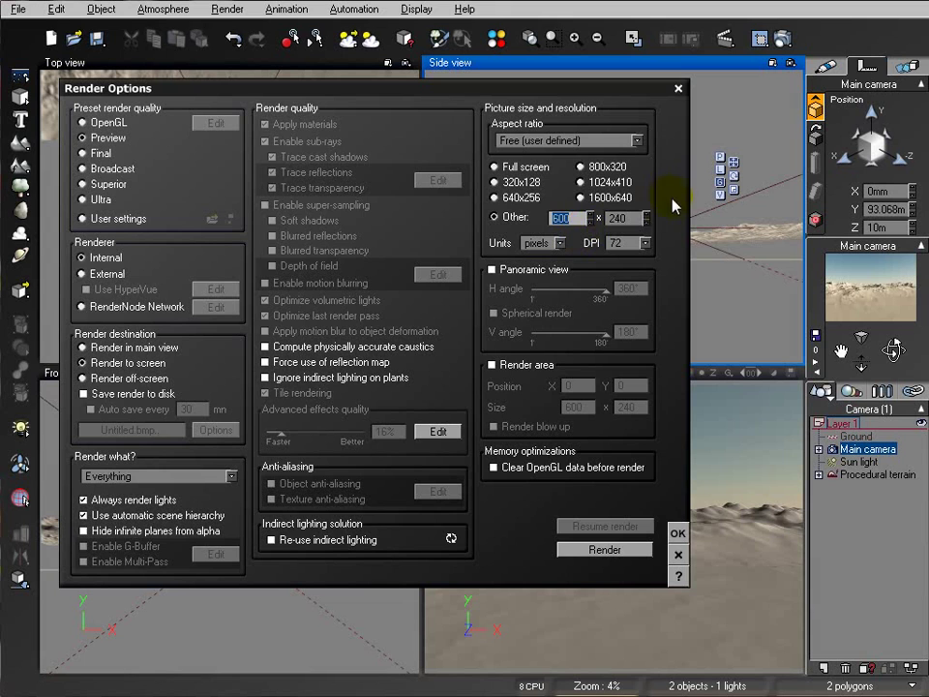
pyautogui.press('Tab')
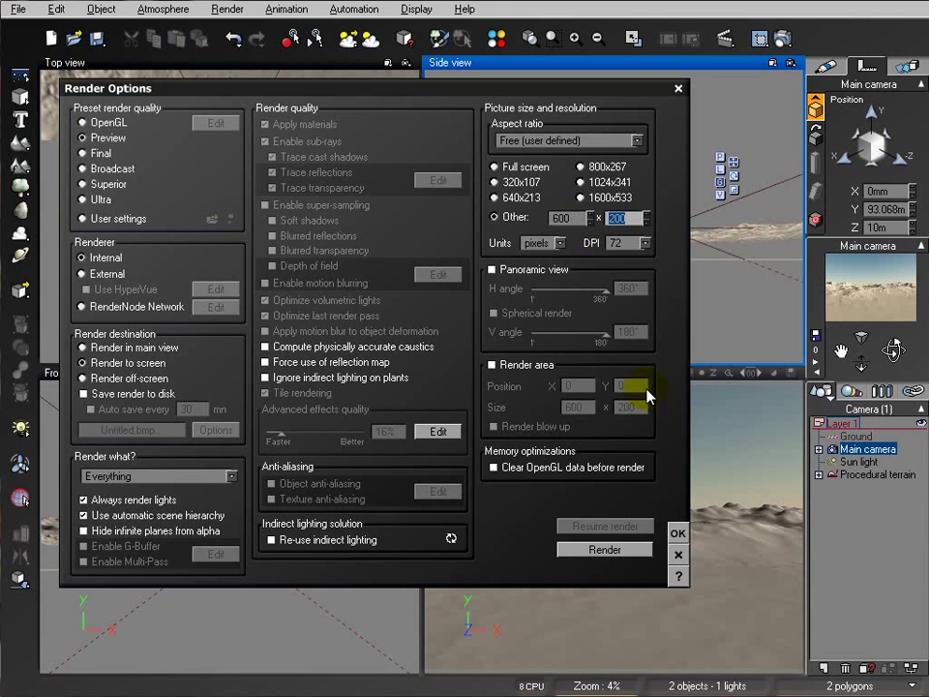
pyautogui.click(679, 533)
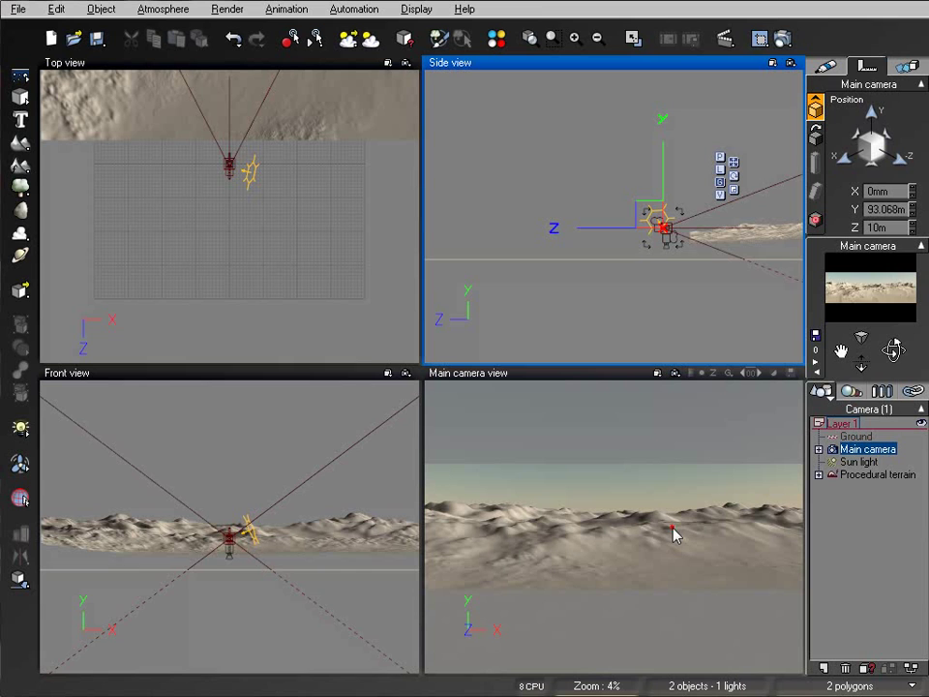
# Step: Render the scene from the main camera, review the picture and close the render display
pyautogui.click(782, 38)
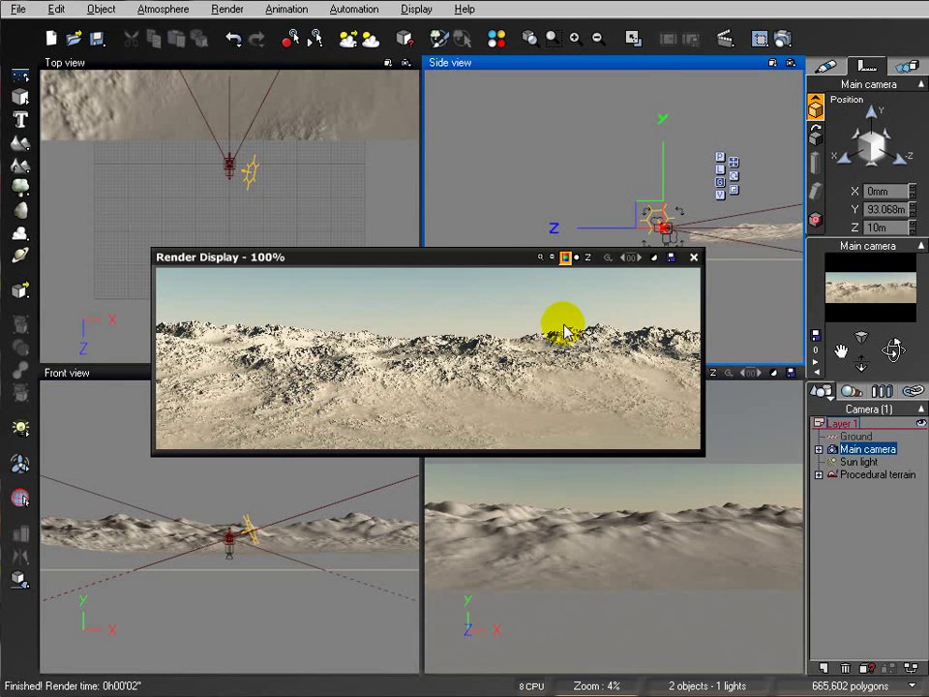
pyautogui.click(694, 258)
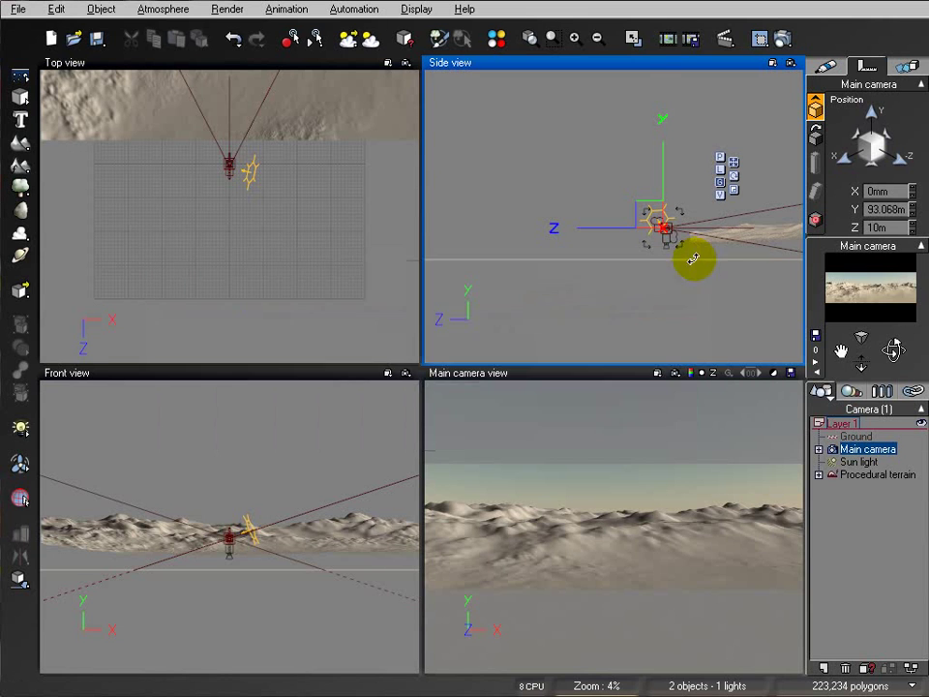
# Step: Select the procedural terrain and inspect its whole extent in front of the camera in the top view
pyautogui.click(344, 172)
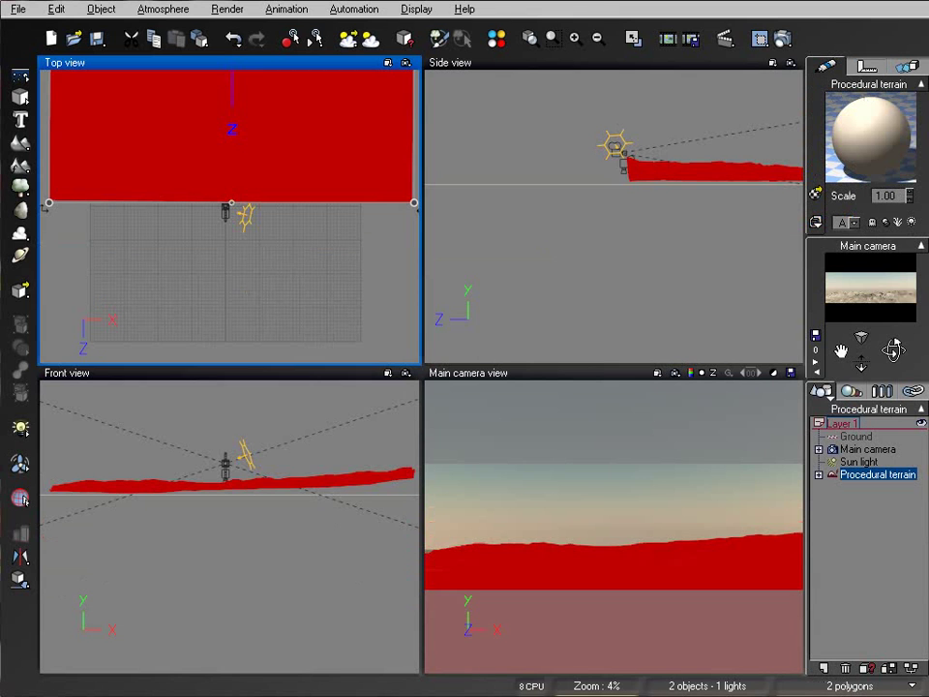
pyautogui.moveTo(272, 262); pyautogui.dragTo(309, 313, button='right')
pyautogui.scroll(-3, 315, 263)
pyautogui.scroll(-2, 314, 264)
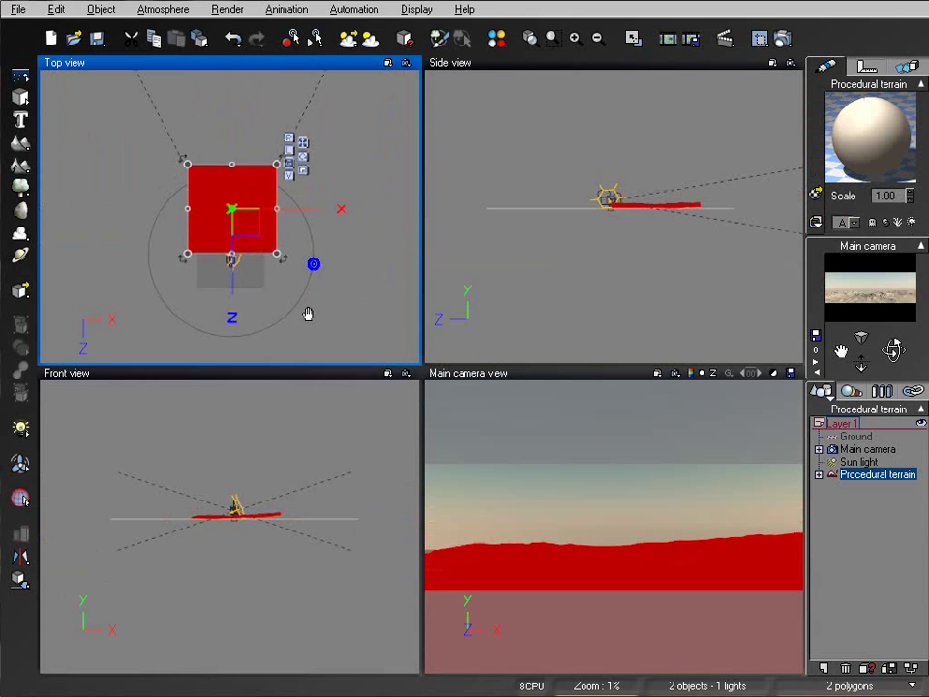
# Step: Move the main camera back along the Z axis, away from the front edge of the procedural terrain
pyautogui.click(867, 449)
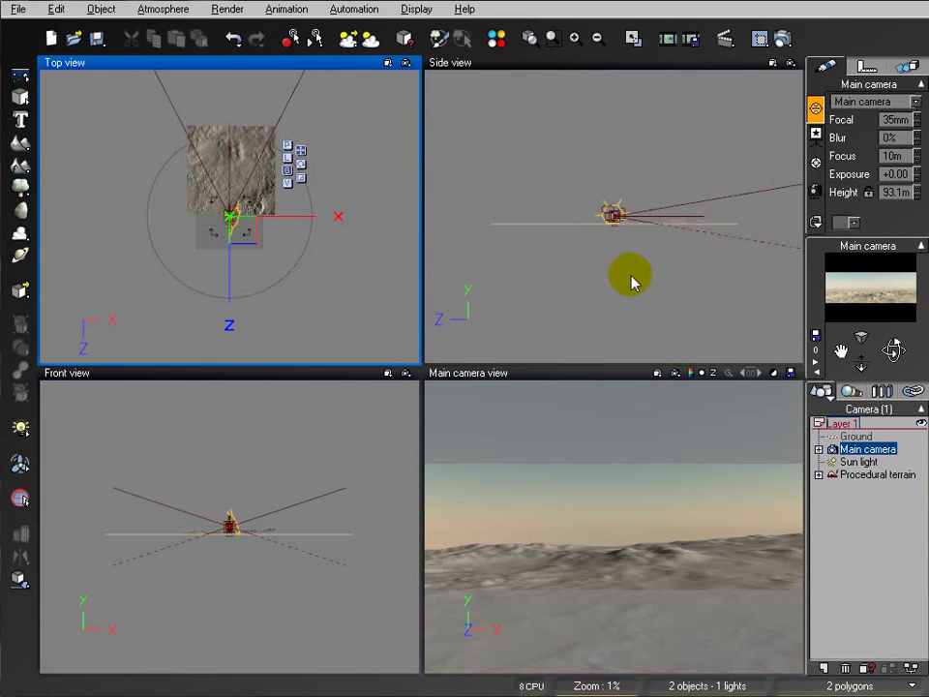
pyautogui.scroll(5, 631, 277)
pyautogui.moveTo(631, 283); pyautogui.dragTo(629, 226, button='right')
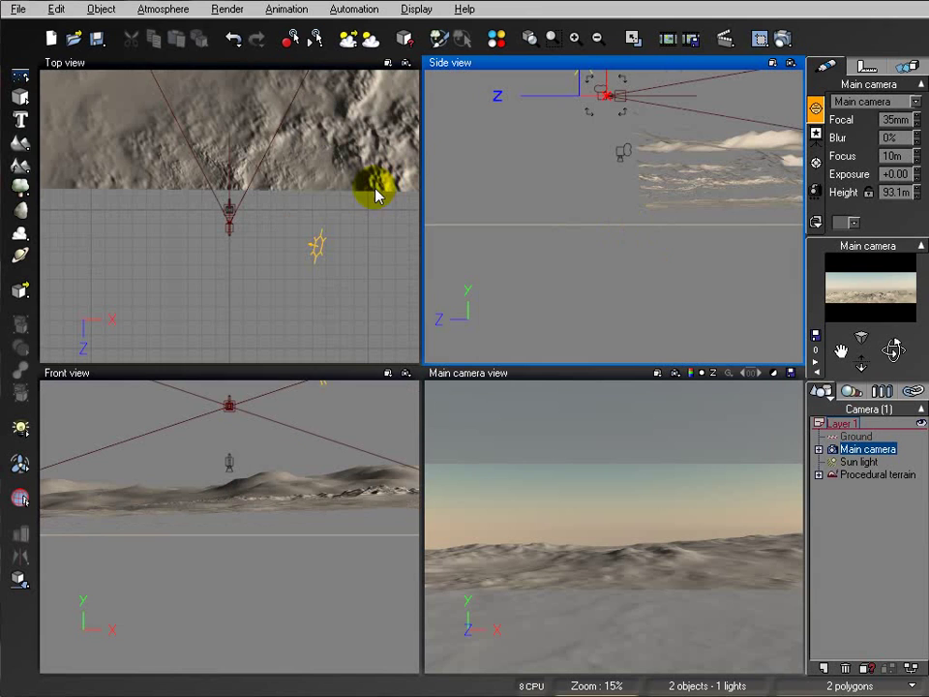
pyautogui.click(233, 232)
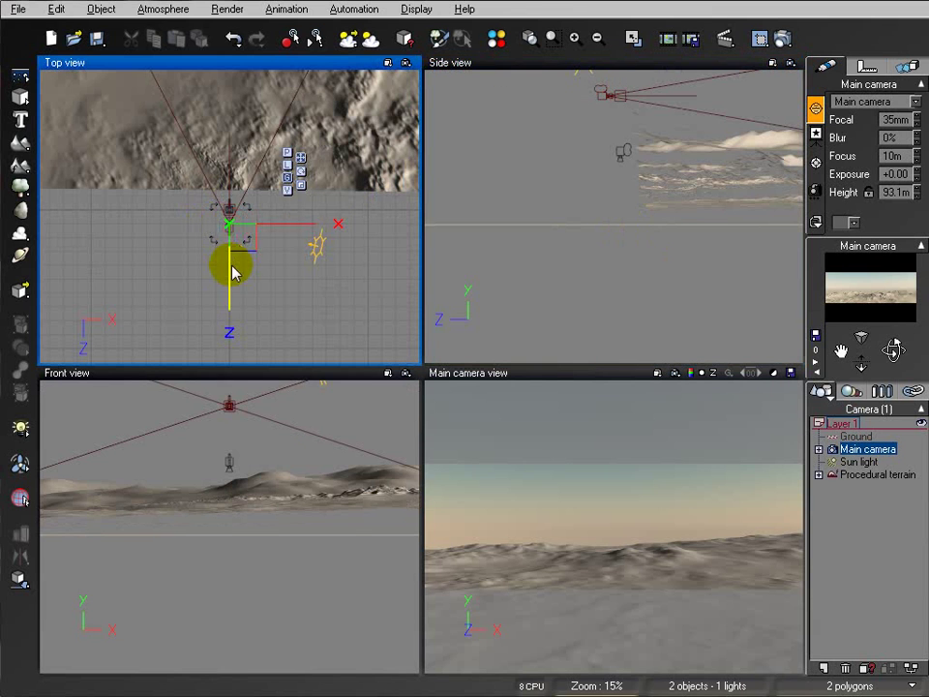
pyautogui.scroll(-3, 233, 263)
pyautogui.moveTo(233, 318); pyautogui.dragTo(234, 390)
pyautogui.moveTo(271, 190); pyautogui.dragTo(306, 260, button='right')
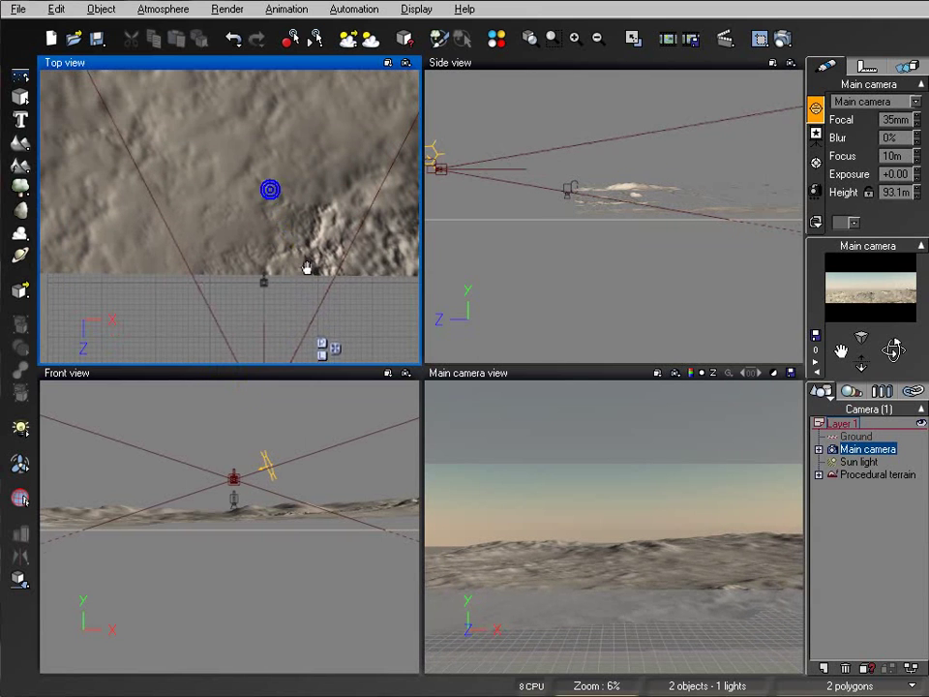
pyautogui.rightClick(350, 213)
pyautogui.moveTo(350, 213); pyautogui.dragTo(327, 246, button='right')
pyautogui.scroll(-6, 330, 244)
# Step: Rotate the procedural terrain about its vertical axis so that it slopes upward away from the main camera
pyautogui.click(255, 161)
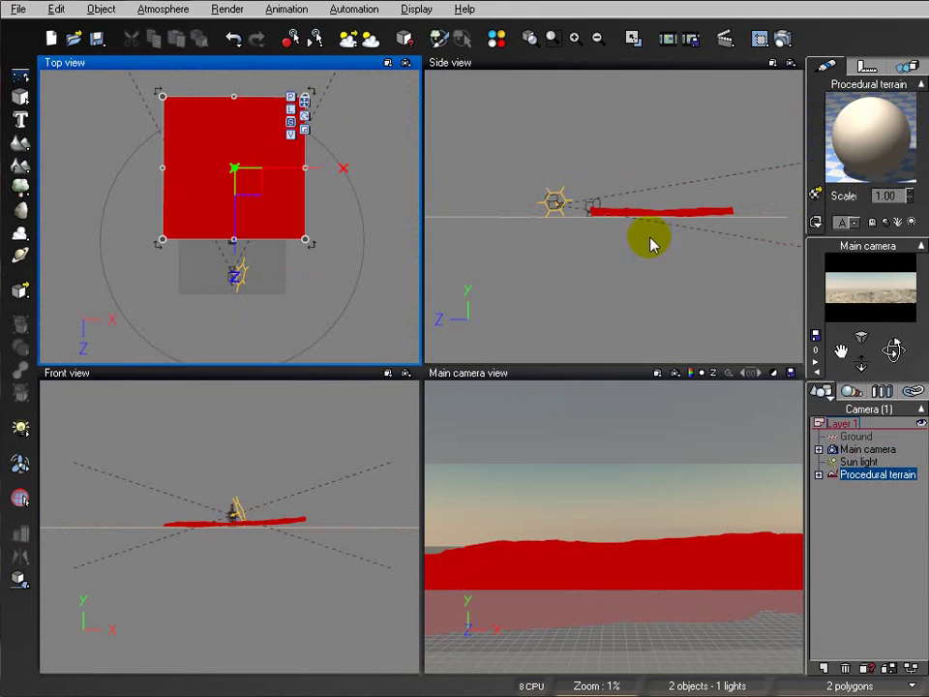
pyautogui.scroll(6, 652, 210)
pyautogui.scroll(-3, 653, 210)
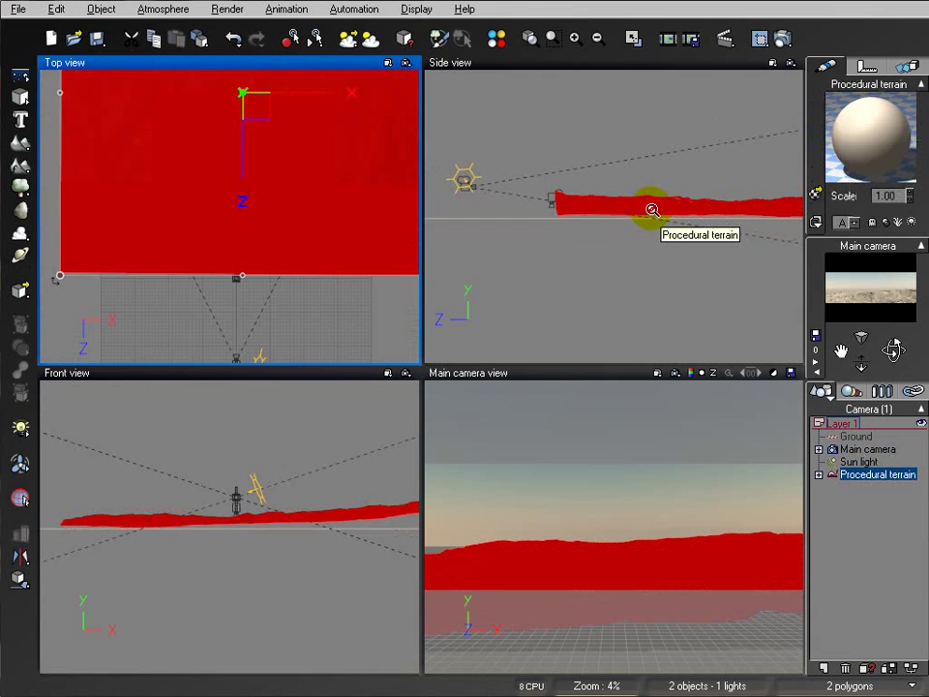
pyautogui.scroll(-3, 653, 210)
pyautogui.scroll(1, 649, 210)
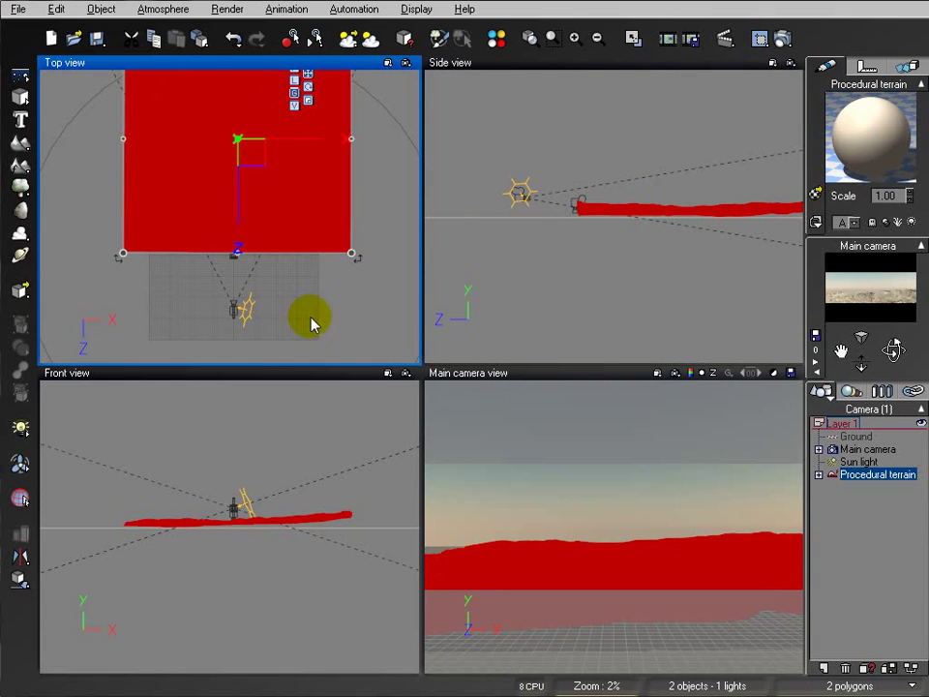
pyautogui.click(296, 526)
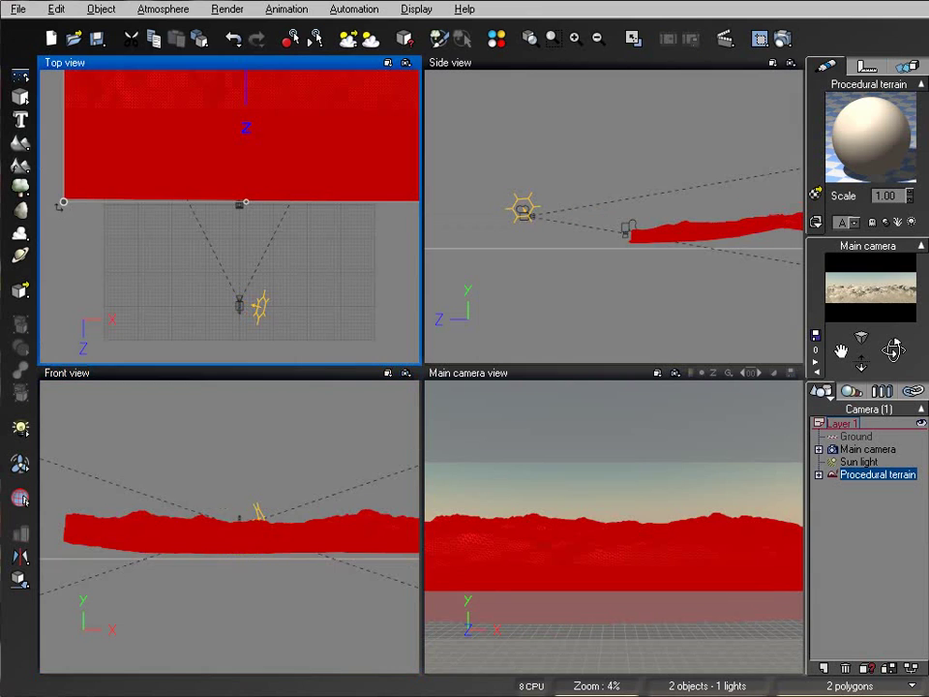
pyautogui.moveTo(304, 248)
pyautogui.mouseDown(button='right')
pyautogui.moveTo(318, 220)
pyautogui.moveTo(318, 263)
pyautogui.mouseUp(button='right')
pyautogui.scroll(-1, 320, 221)
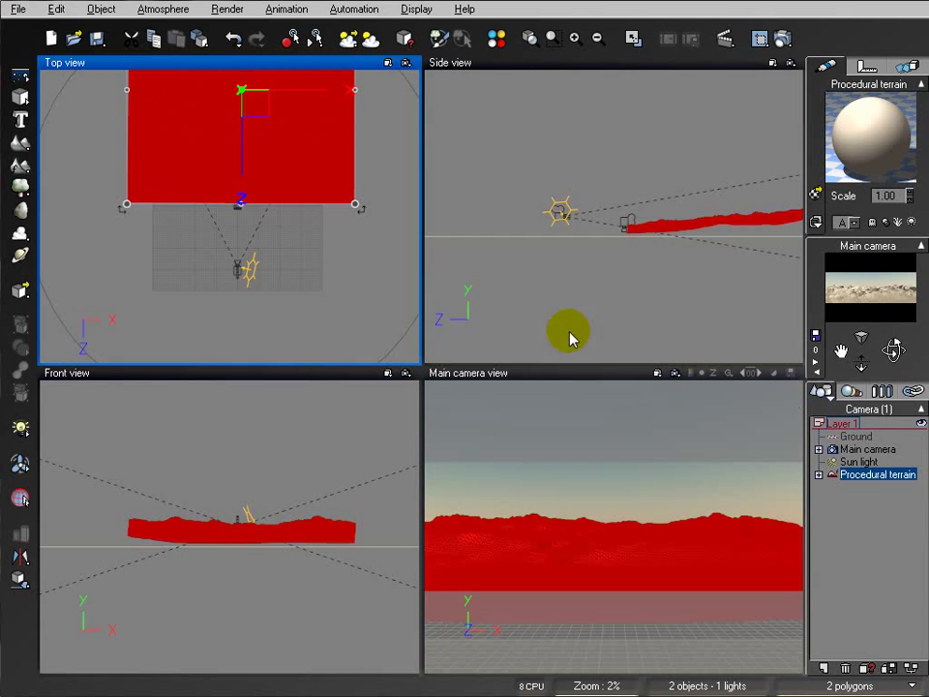
pyautogui.moveTo(329, 247)
pyautogui.mouseDown(button='right')
pyautogui.moveTo(321, 278)
pyautogui.moveTo(339, 276)
pyautogui.mouseUp(button='right')
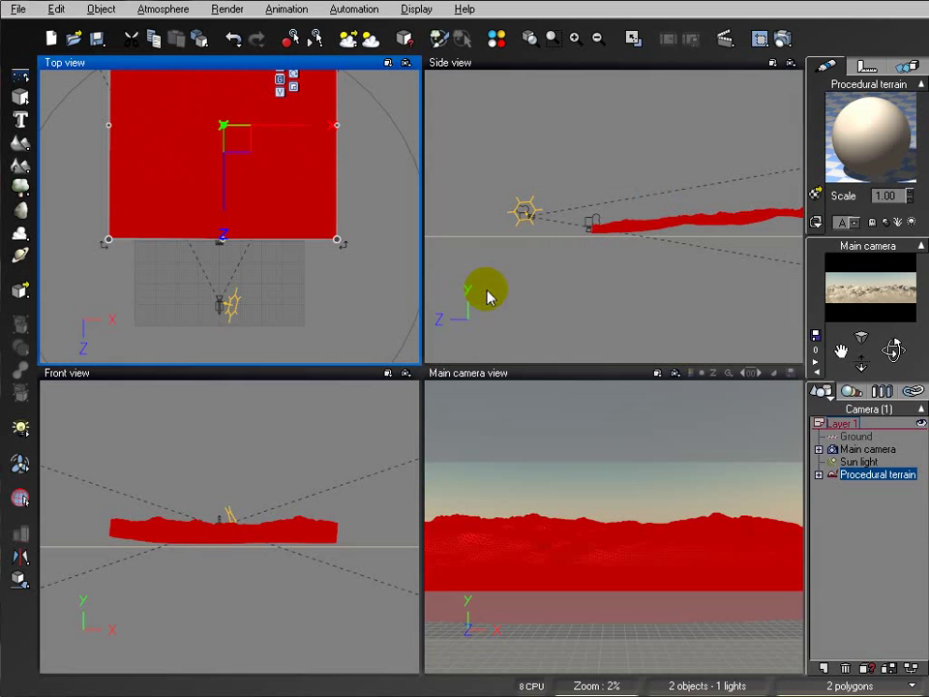
# Step: Open the procedural terrain for editing and examine its relief from several angles
pyautogui.rightClick(296, 200)
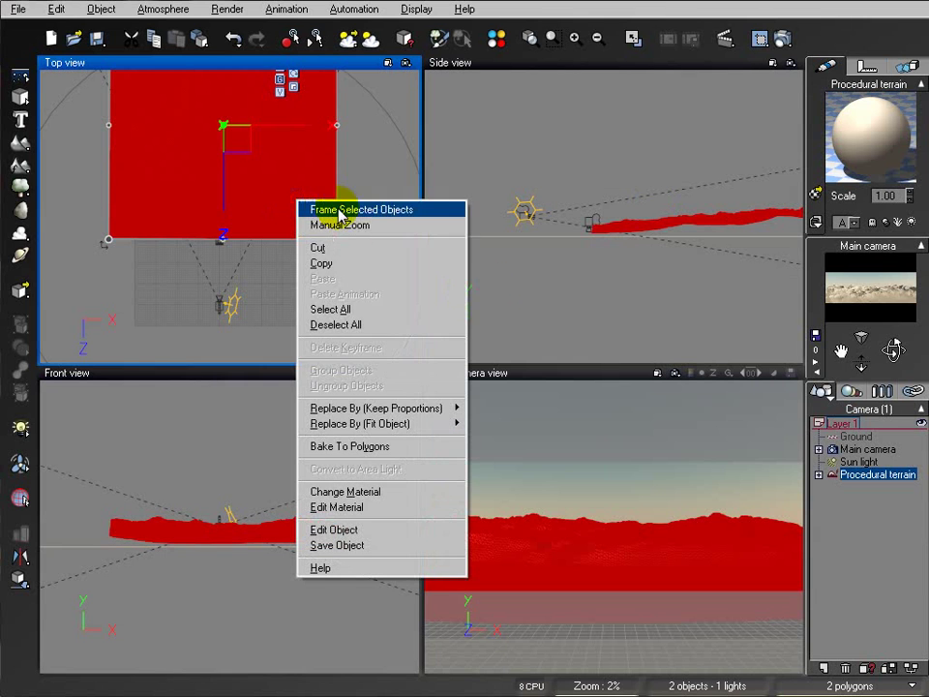
pyautogui.click(356, 532)
pyautogui.moveTo(339, 306); pyautogui.dragTo(484, 329)
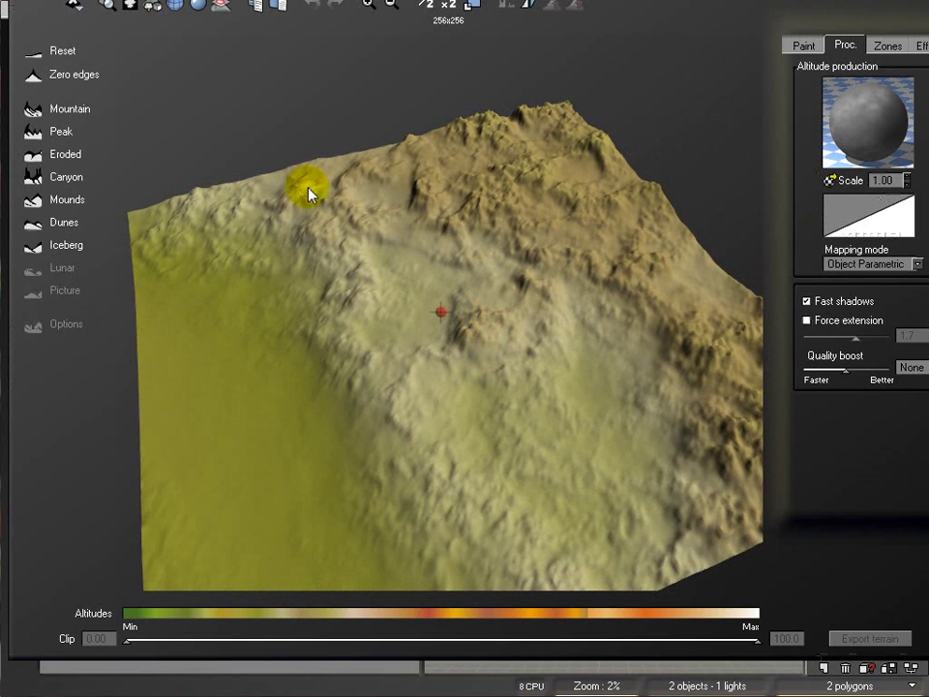
pyautogui.moveTo(566, 289); pyautogui.dragTo(440, 269)
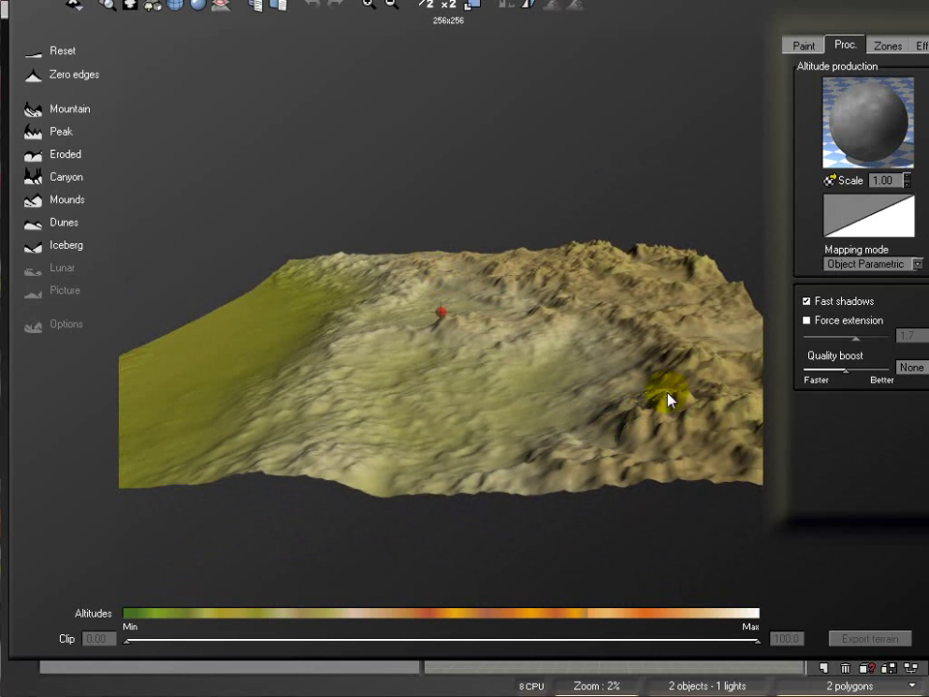
pyautogui.moveTo(328, 357); pyautogui.dragTo(334, 407)
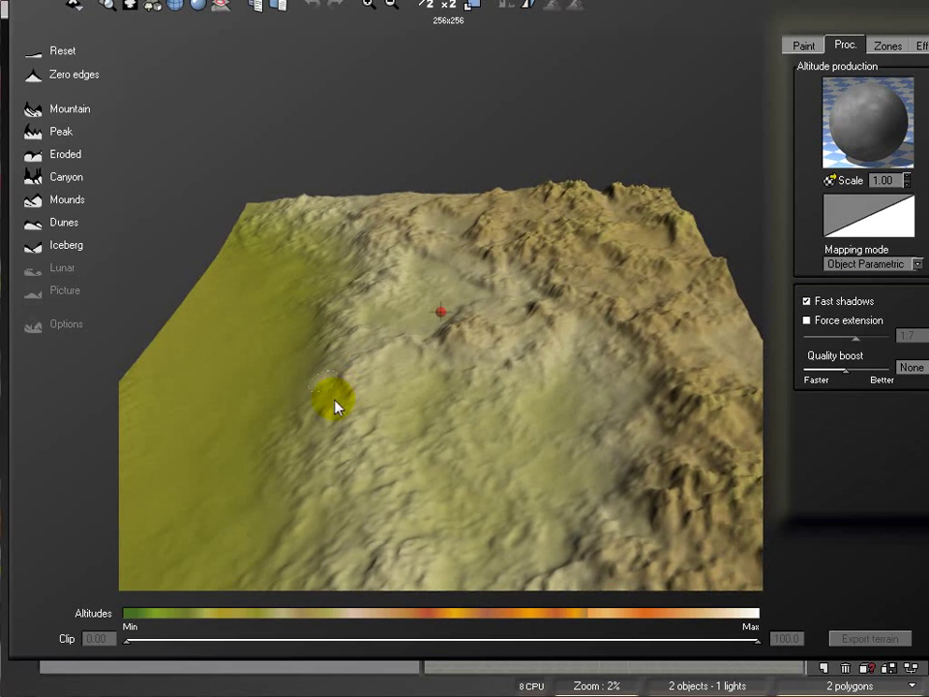
# Step: Set up material painting on the terrain with Flat white as the added material and make Material 2 the active paint material
pyautogui.click(803, 44)
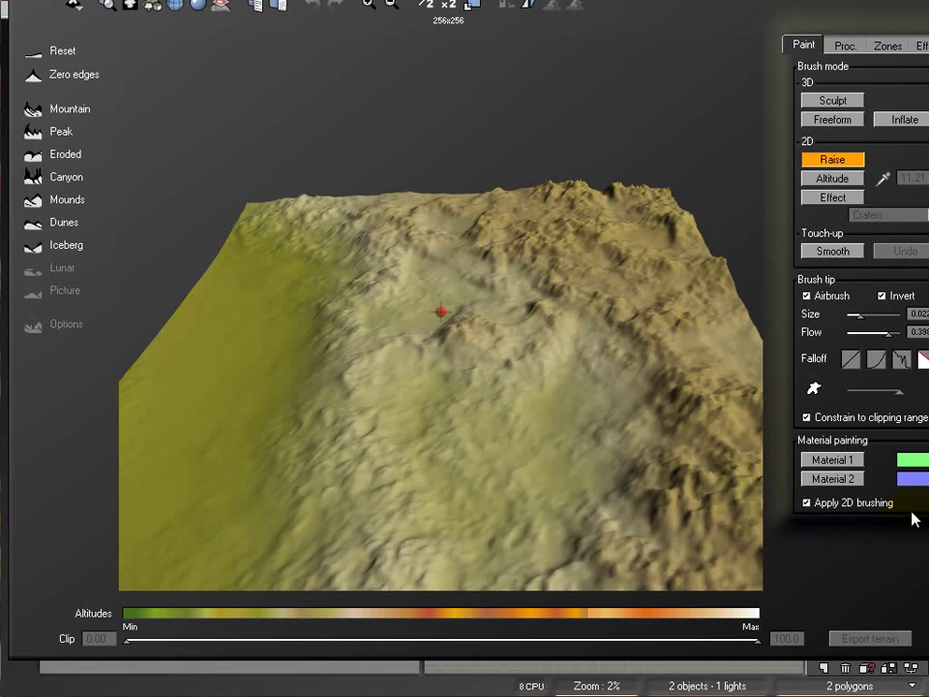
pyautogui.click(859, 464)
pyautogui.doubleClick(858, 470)
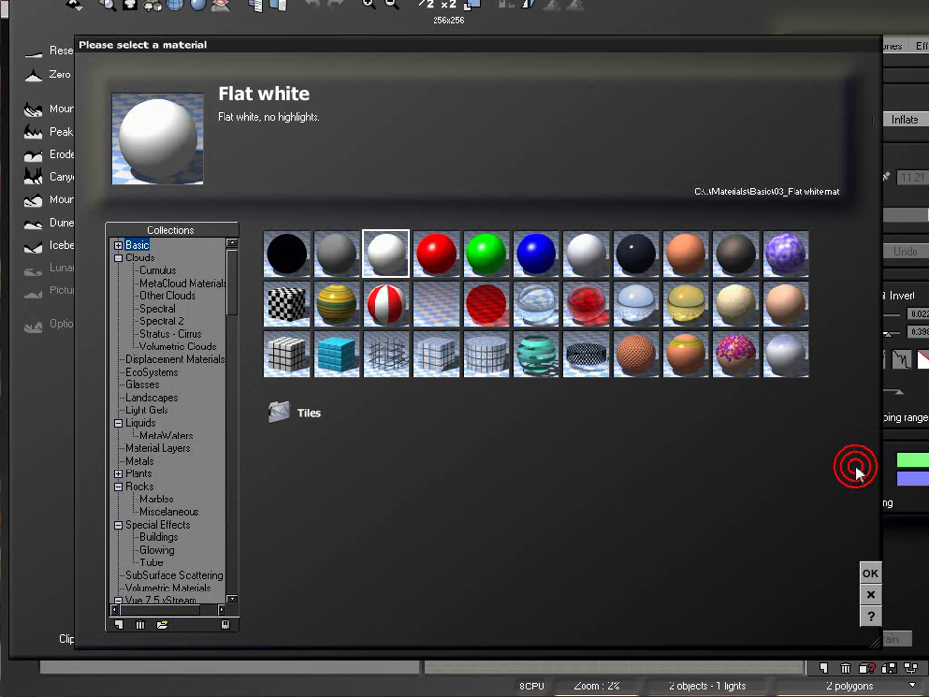
pyautogui.click(870, 575)
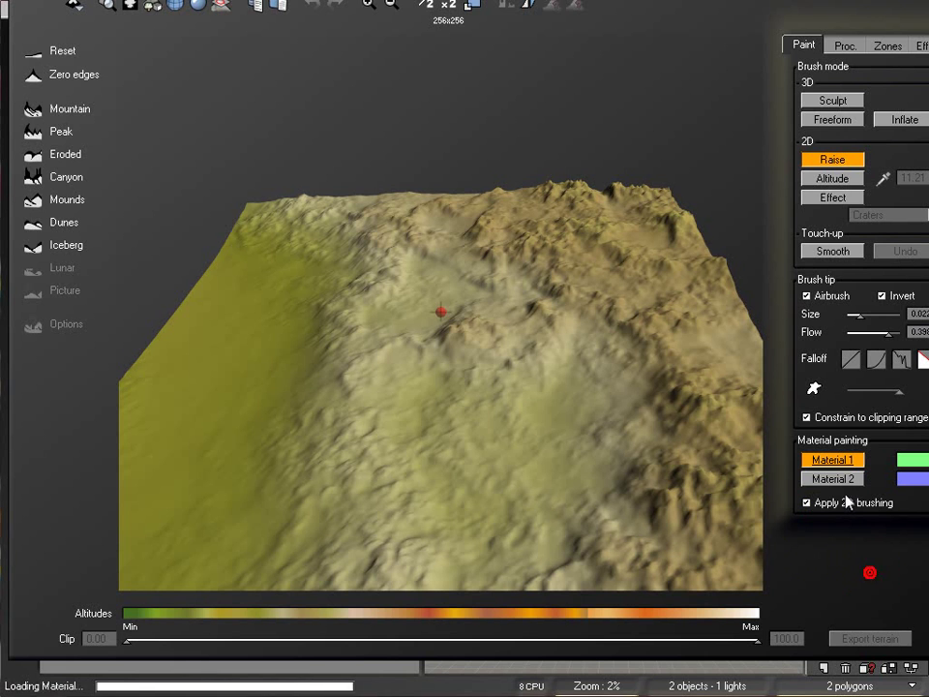
pyautogui.click(839, 480)
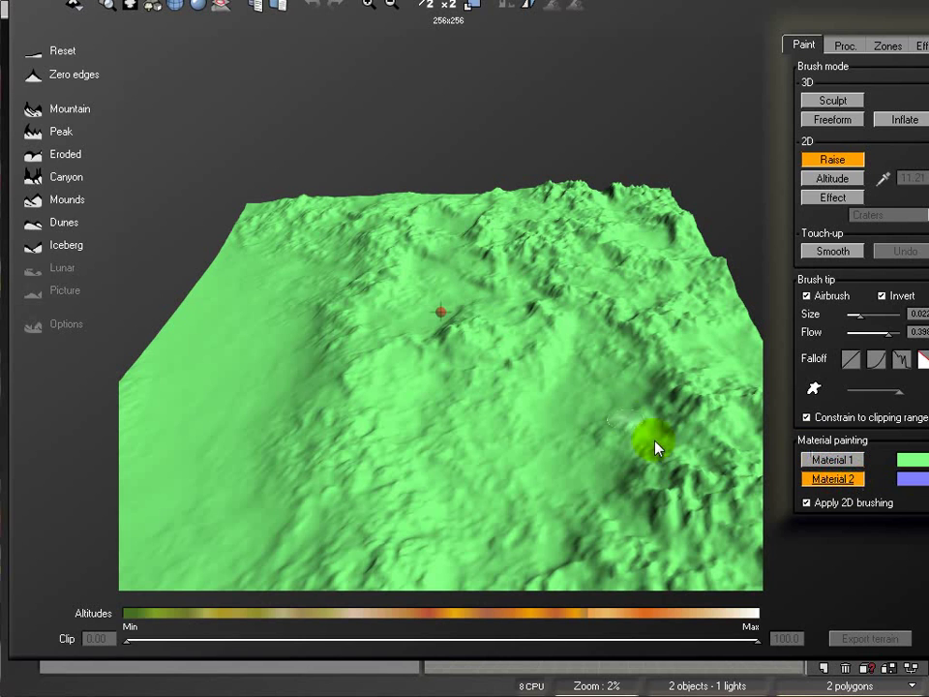
# Step: Try the Diffusive erosion effect on the terrain and undo it
pyautogui.click(920, 45)
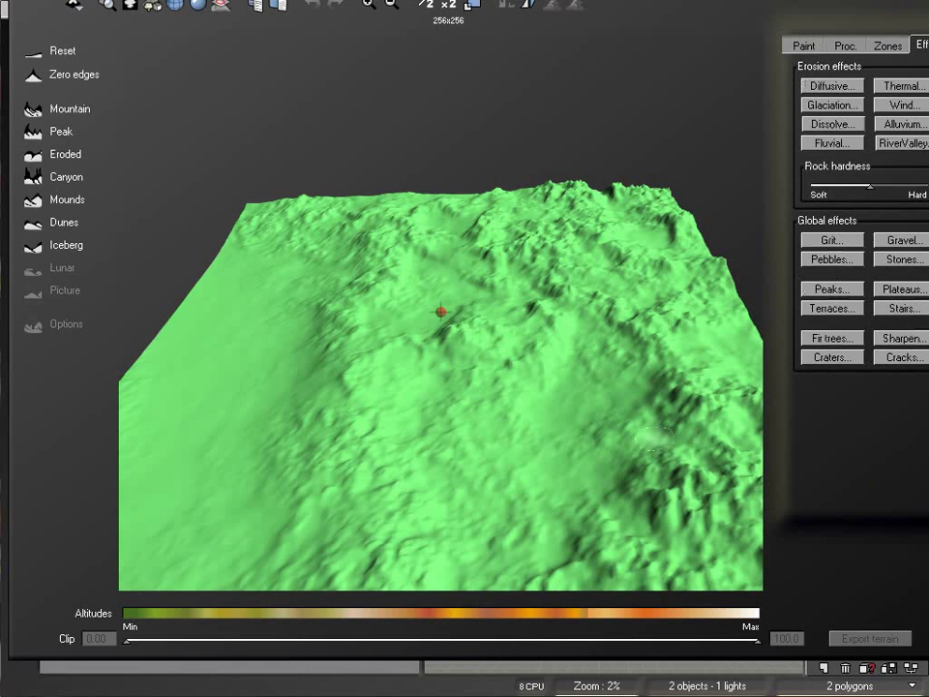
pyautogui.click(833, 87)
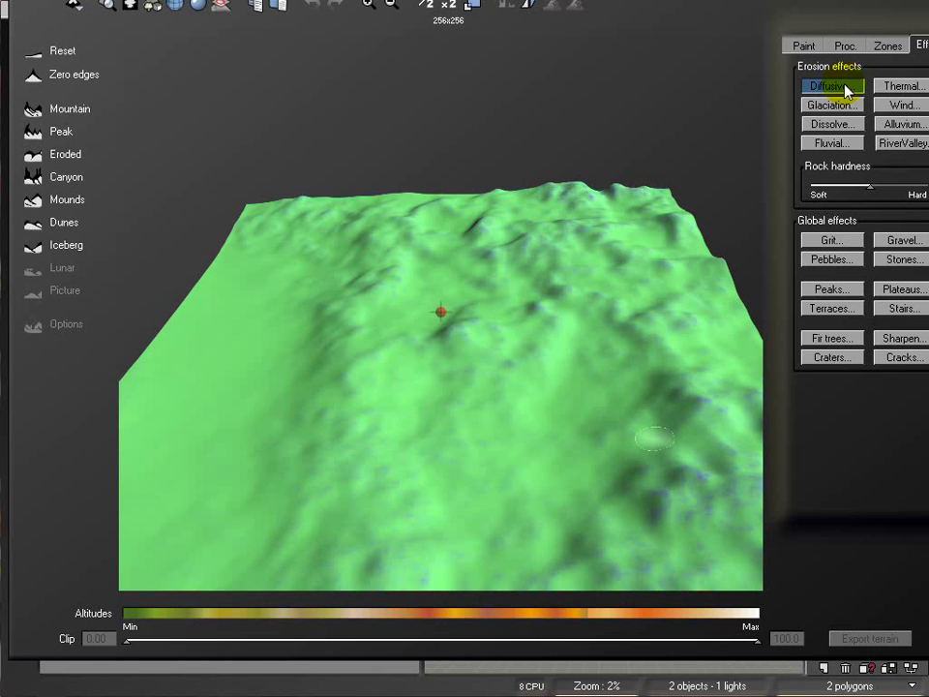
pyautogui.moveTo(481, 450); pyautogui.dragTo(664, 466)
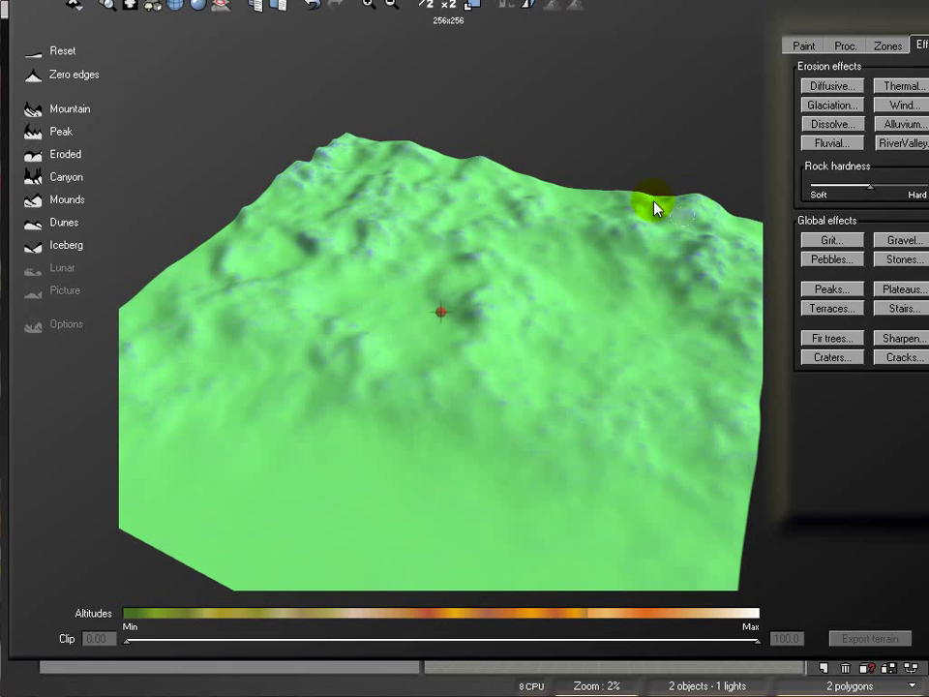
pyautogui.click(310, 4)
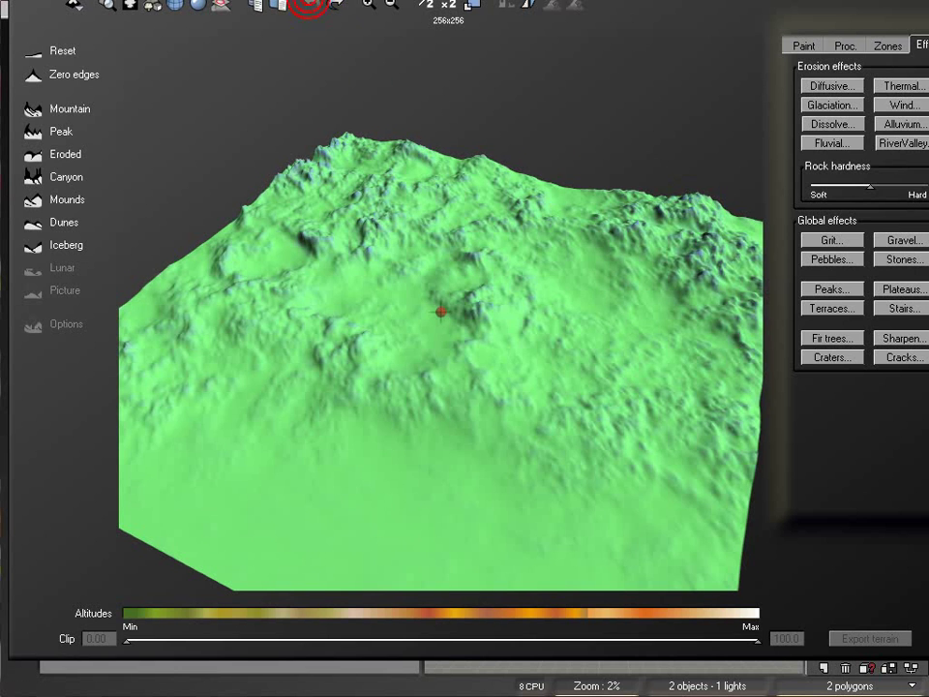
# Step: Examine the terrain's slopes, peaks and flat area from several angles in the terrain editor, and close the editor
pyautogui.moveTo(608, 252); pyautogui.dragTo(654, 287)
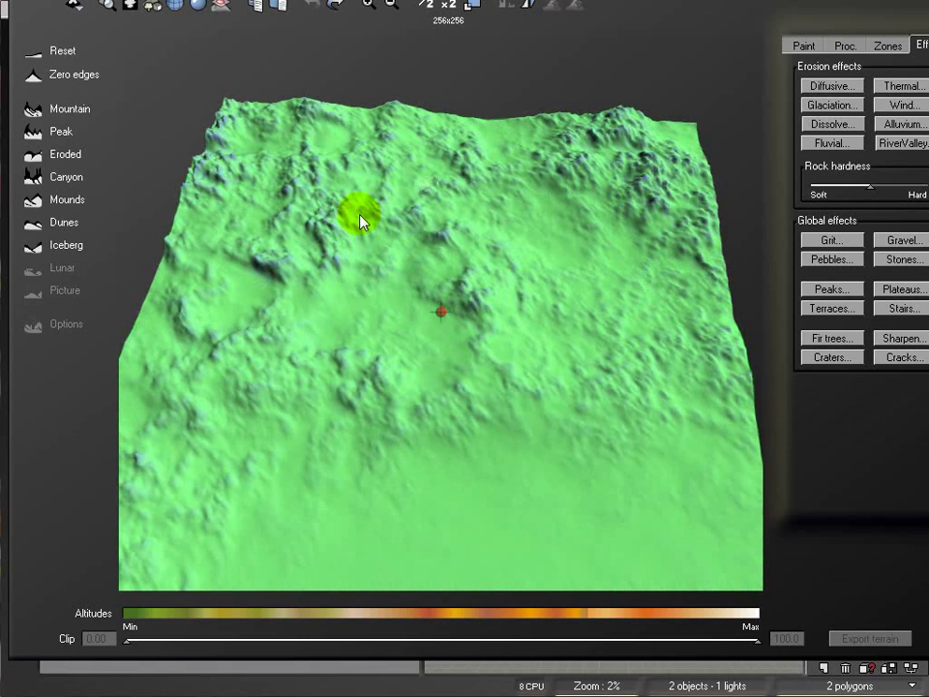
pyautogui.moveTo(475, 304); pyautogui.dragTo(550, 215)
pyautogui.moveTo(607, 278); pyautogui.dragTo(608, 324)
pyautogui.moveTo(432, 296); pyautogui.dragTo(357, 399)
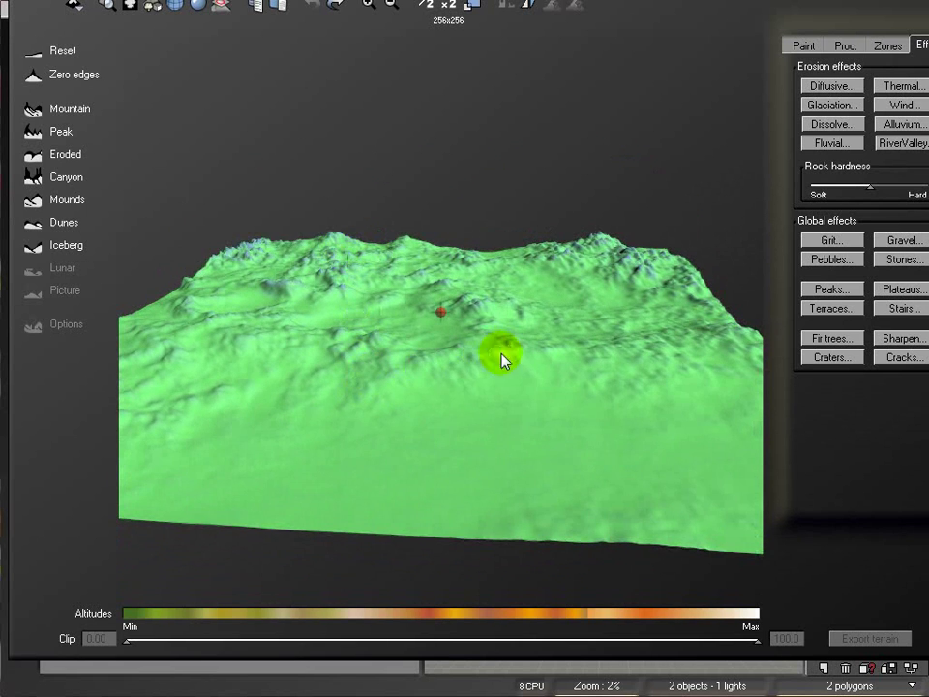
pyautogui.moveTo(512, 368); pyautogui.dragTo(520, 396)
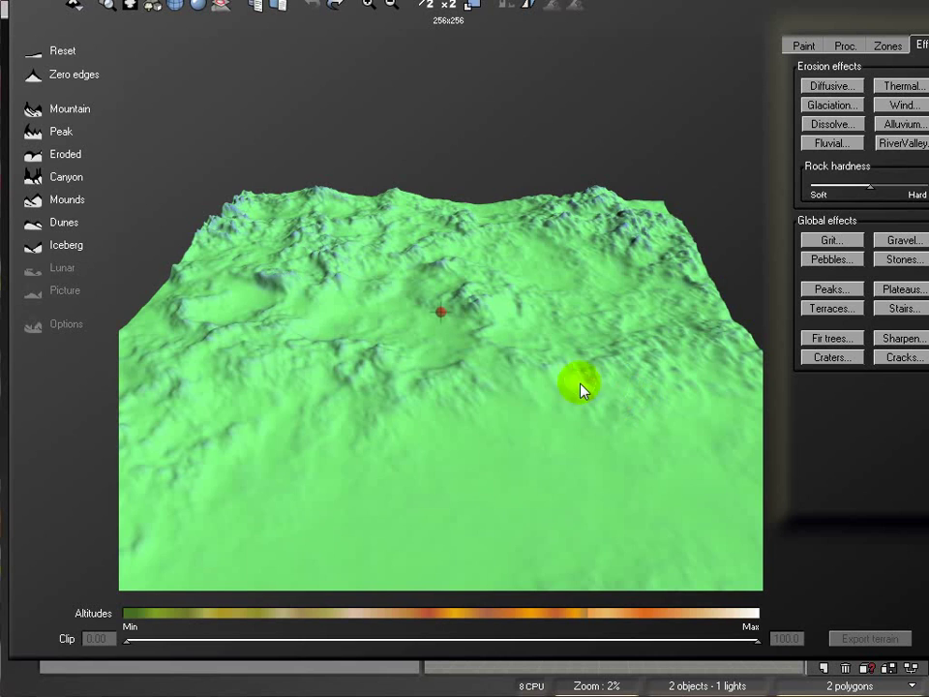
pyautogui.moveTo(580, 387); pyautogui.dragTo(468, 343)
pyautogui.moveTo(484, 433); pyautogui.dragTo(579, 435)
pyautogui.moveTo(488, 379); pyautogui.dragTo(649, 358)
pyautogui.moveTo(332, 376); pyautogui.dragTo(465, 402)
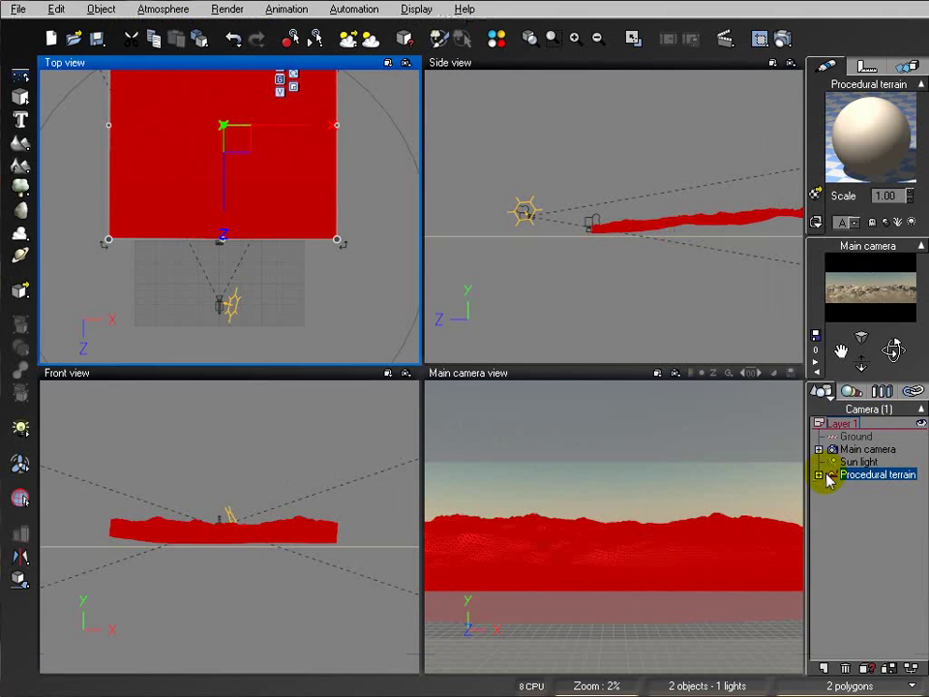
# Step: Inspect the layers of the terrain's mixed material and close the material editor without changes
pyautogui.doubleClick(899, 130)
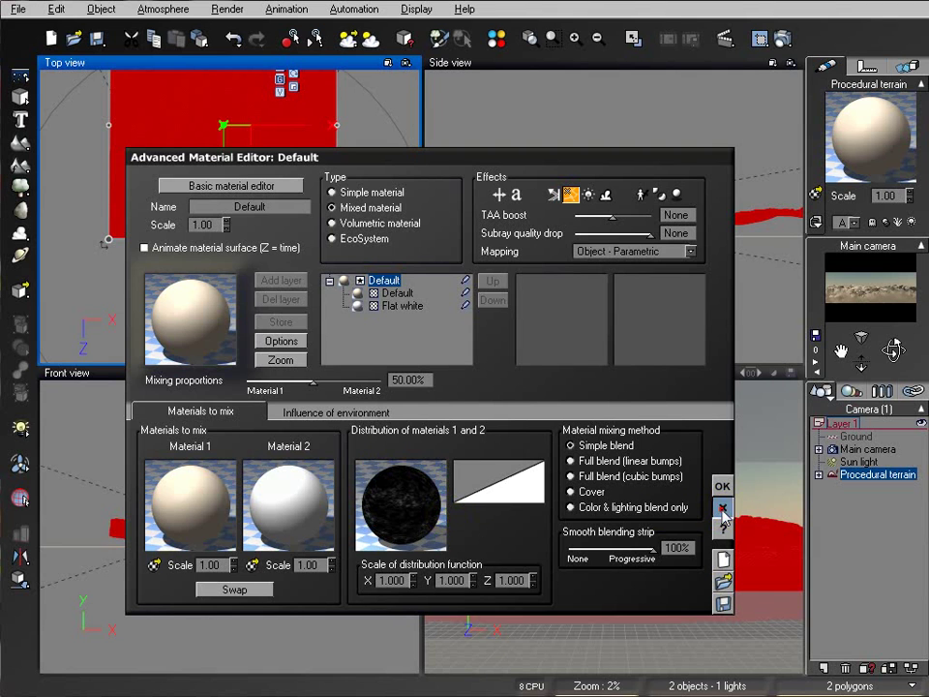
pyautogui.click(722, 511)
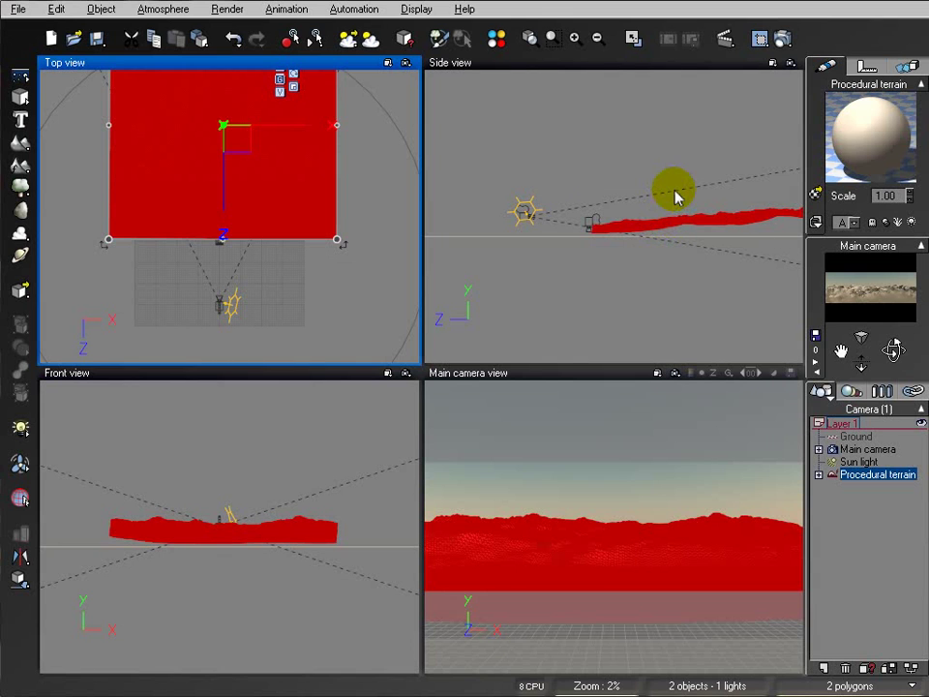
pyautogui.moveTo(669, 160); pyautogui.dragTo(638, 218, button='right')
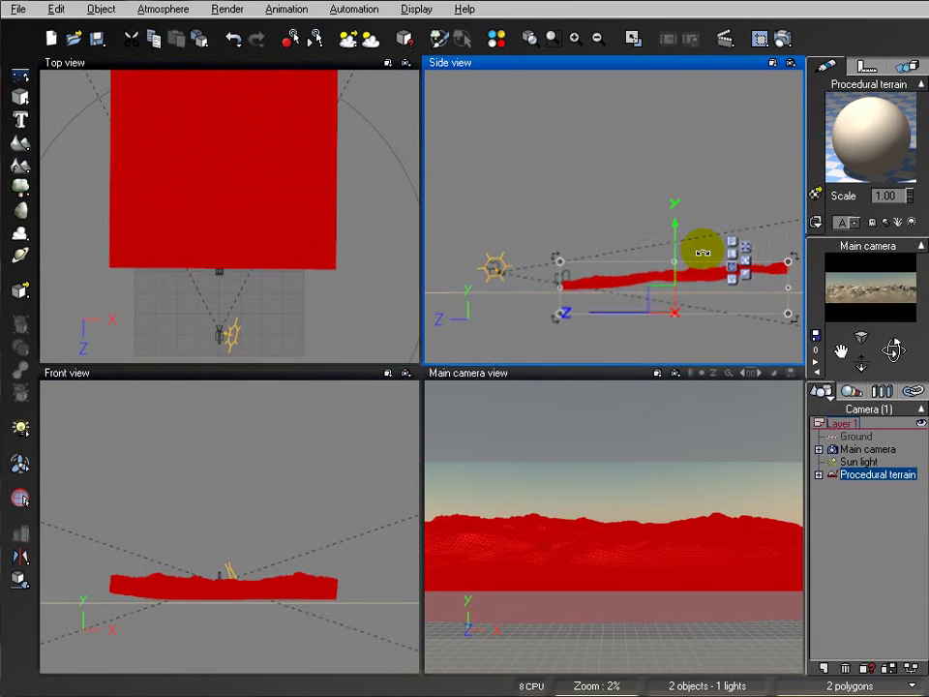